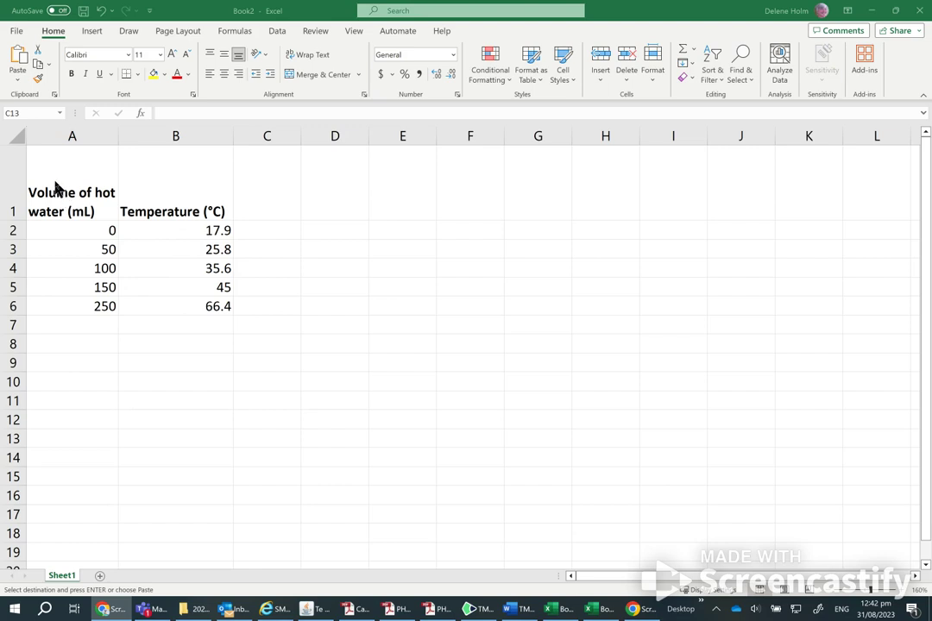
Step: Insert a markers-only scatter chart of the data in A1:B6 and move it slightly clear of the table
{"action": "left_click_drag", "start_coordinate": [78, 176], "coordinate": [171, 305]}
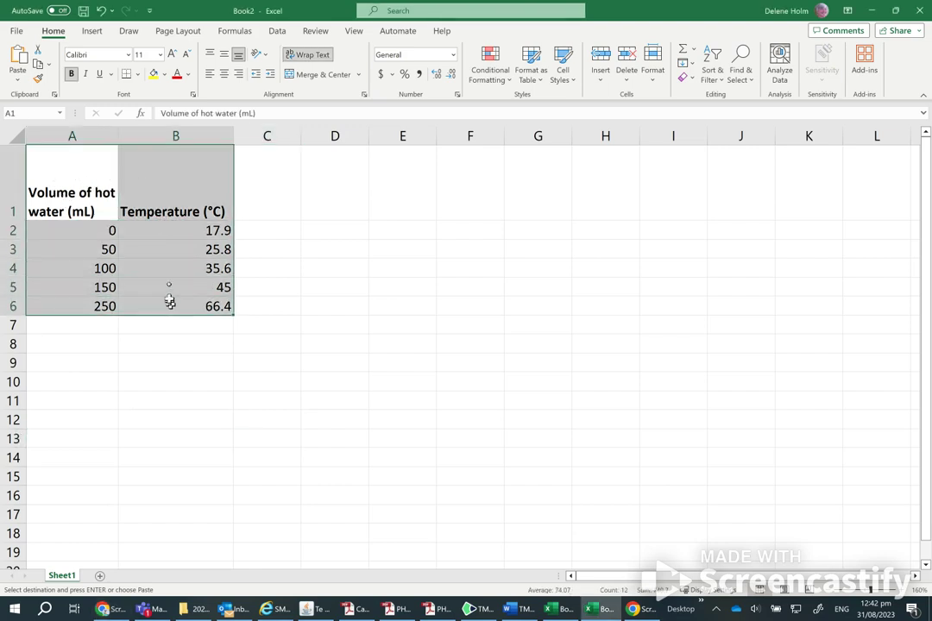
{"action": "left_click", "coordinate": [92, 32]}
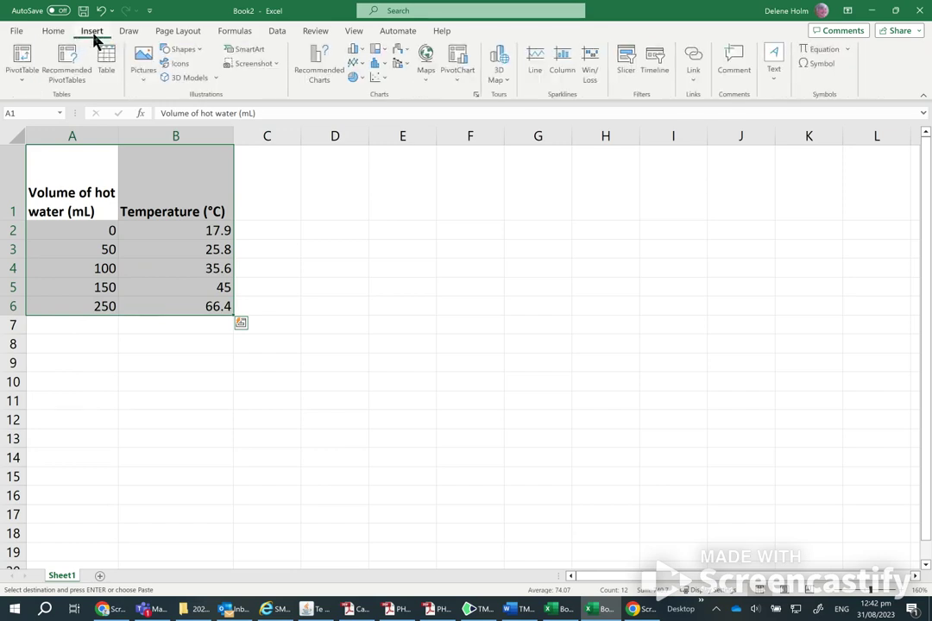
{"action": "left_click", "coordinate": [379, 80]}
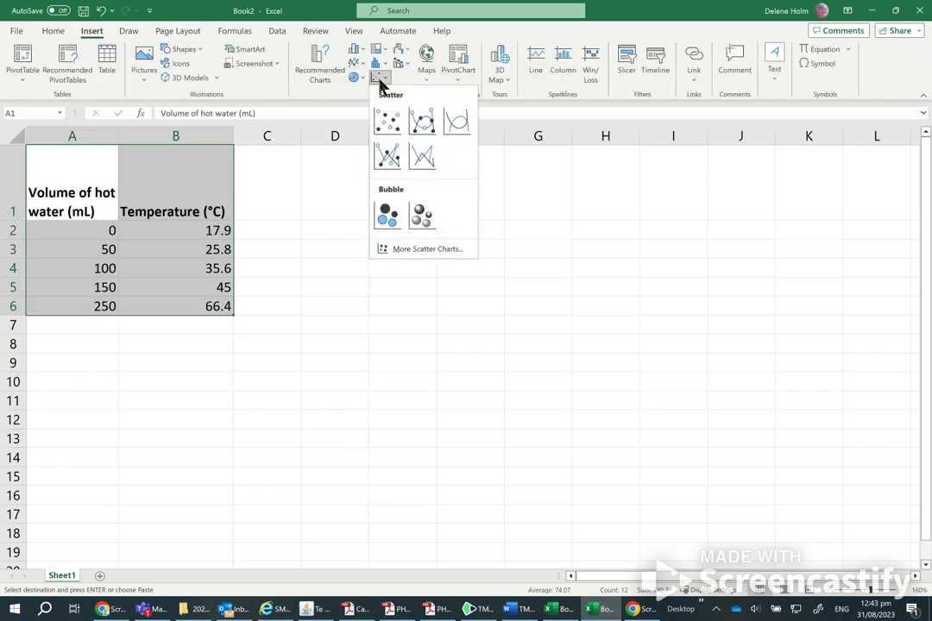
{"action": "left_click", "coordinate": [387, 123]}
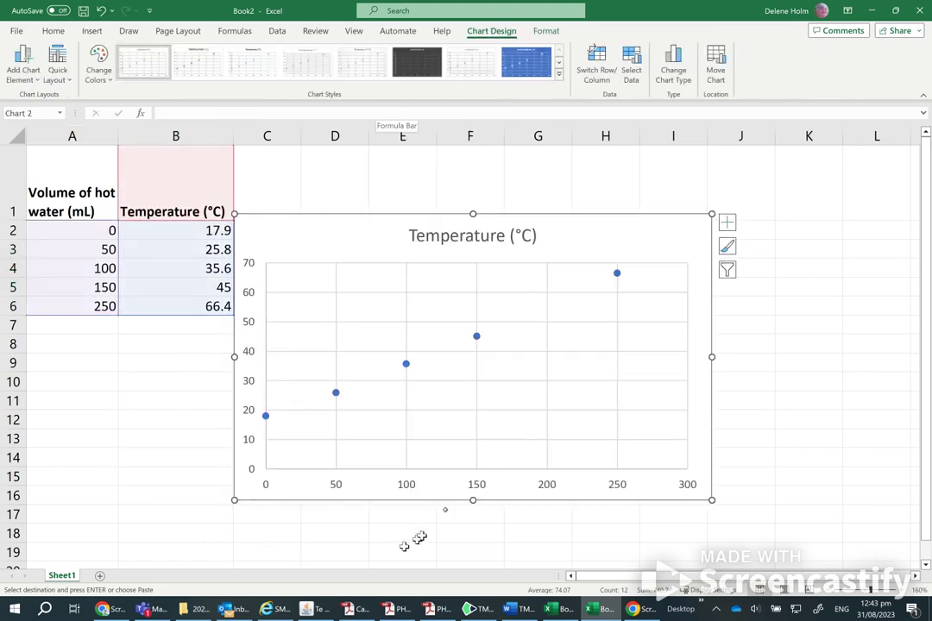
{"action": "left_click_drag", "start_coordinate": [584, 224], "coordinate": [611, 193]}
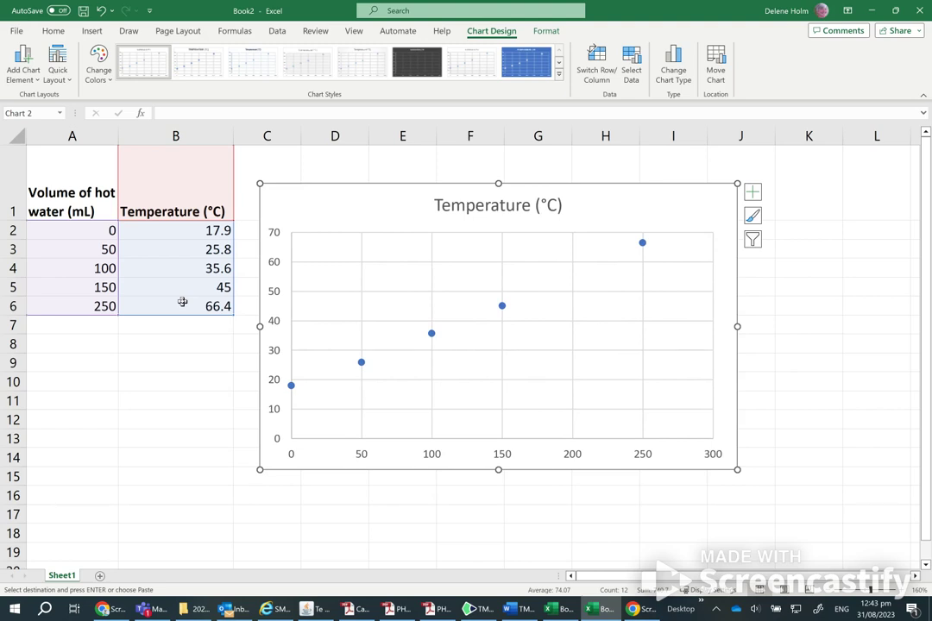
Step: Add axis titles to the chart and set the horizontal axis title to "Volume of hot water (mL)"
{"action": "left_click", "coordinate": [754, 196]}
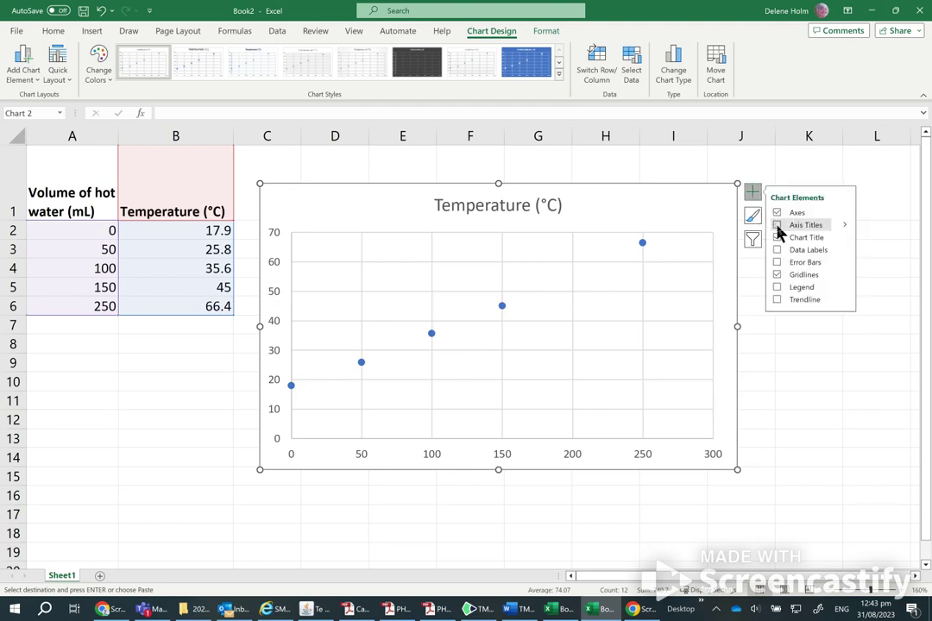
{"action": "left_click", "coordinate": [778, 226]}
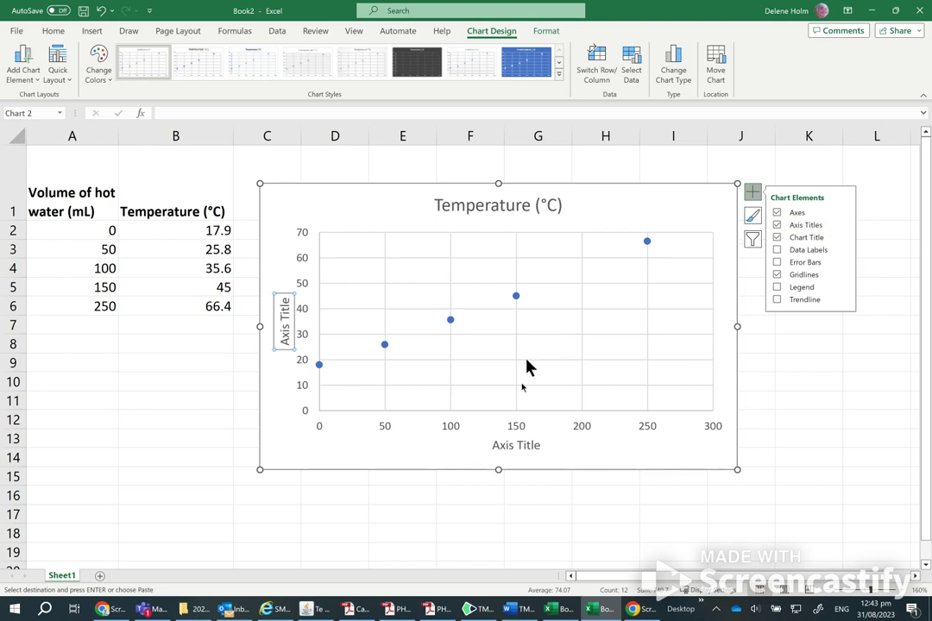
{"action": "left_click", "coordinate": [494, 446]}
{"action": "double_click", "coordinate": [501, 444]}
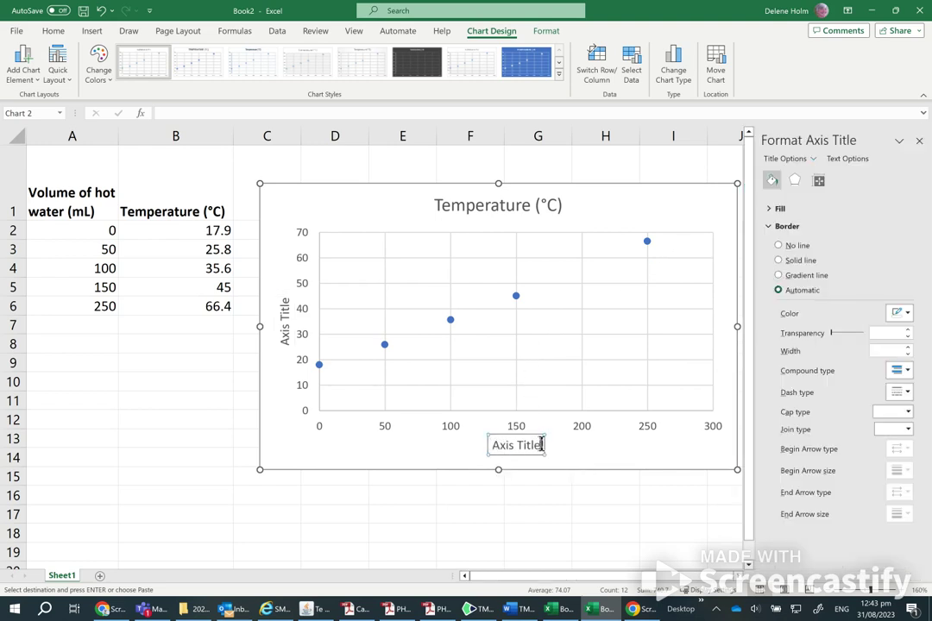
{"action": "left_click_drag", "start_coordinate": [537, 444], "coordinate": [597, 452]}
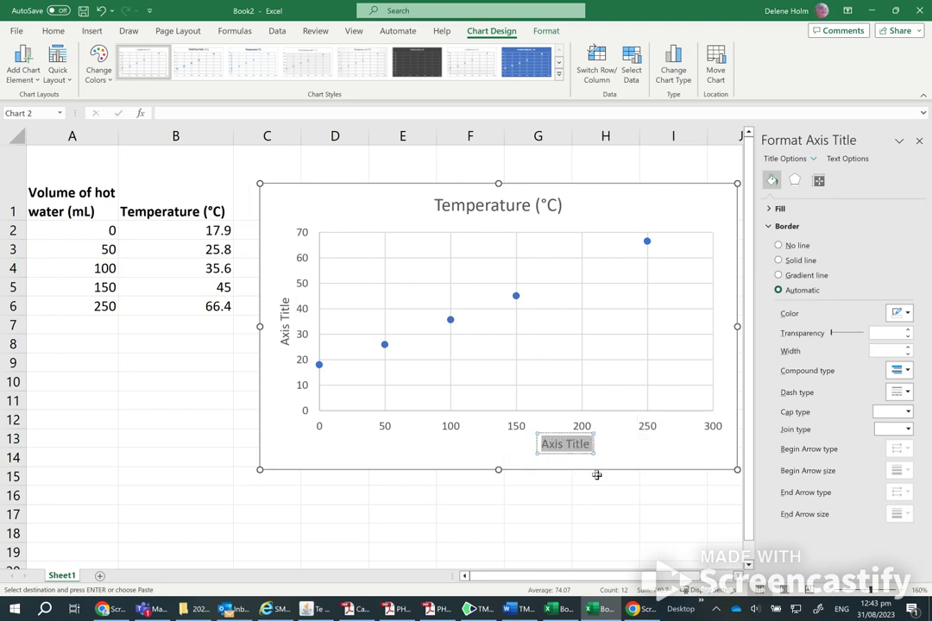
{"action": "type", "text": "Volume of ho"}
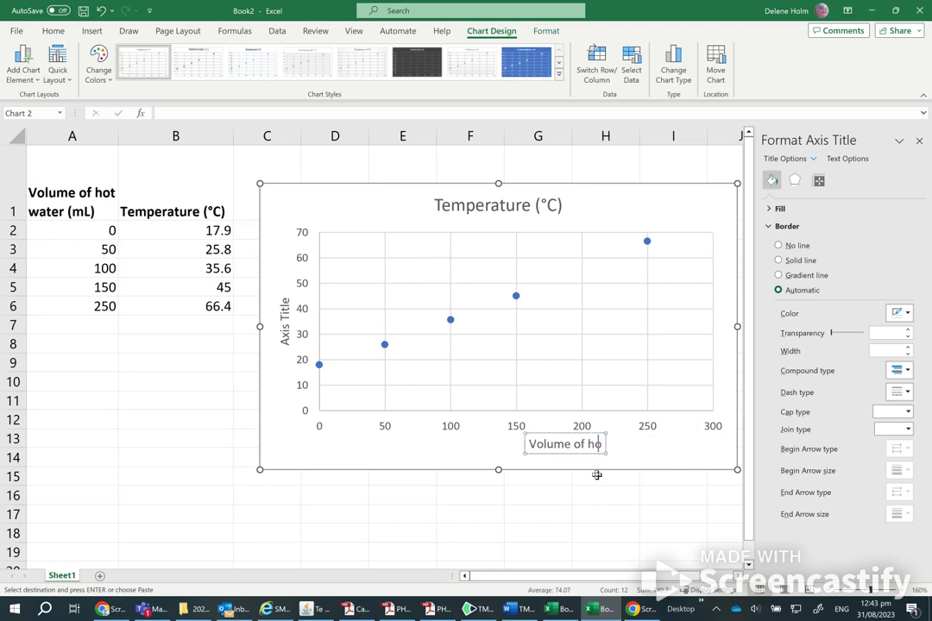
{"action": "type", "text": "t water"}
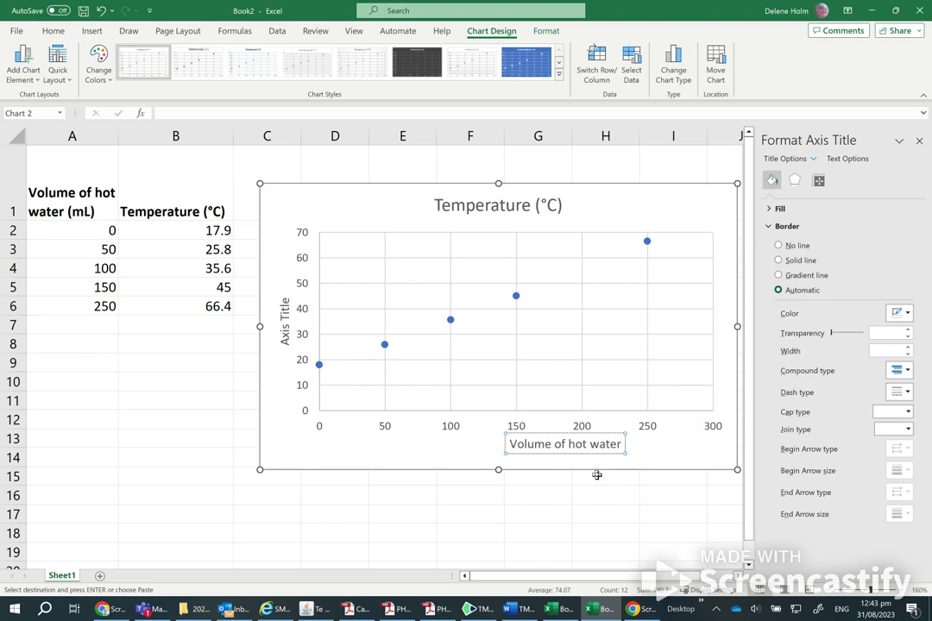
{"action": "type", "text": "(mL)"}
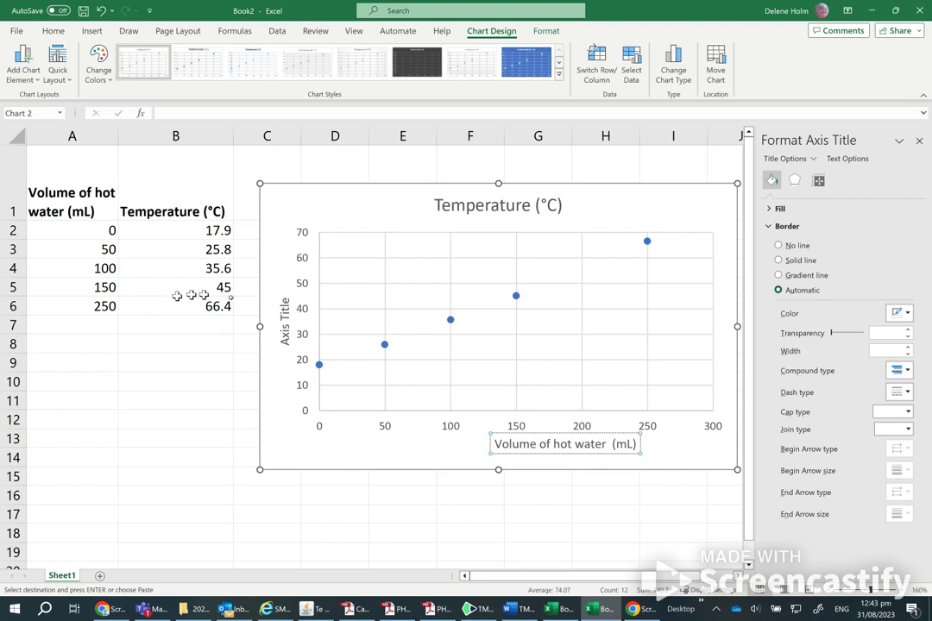
Step: Replace the vertical axis title with "Temperature (°C)"
{"action": "left_click", "coordinate": [283, 315]}
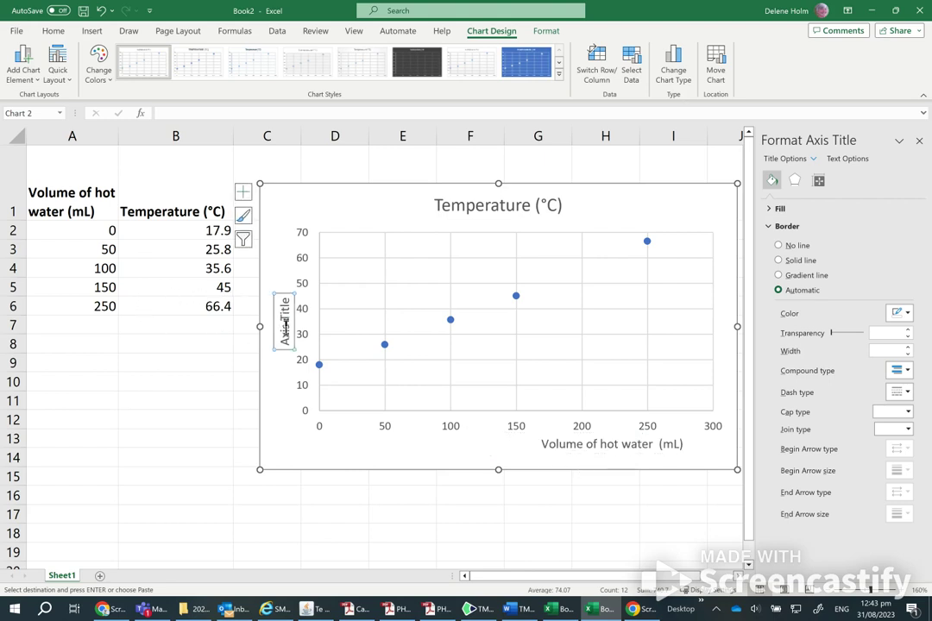
{"action": "double_click", "coordinate": [286, 335]}
{"action": "left_click", "coordinate": [286, 339]}
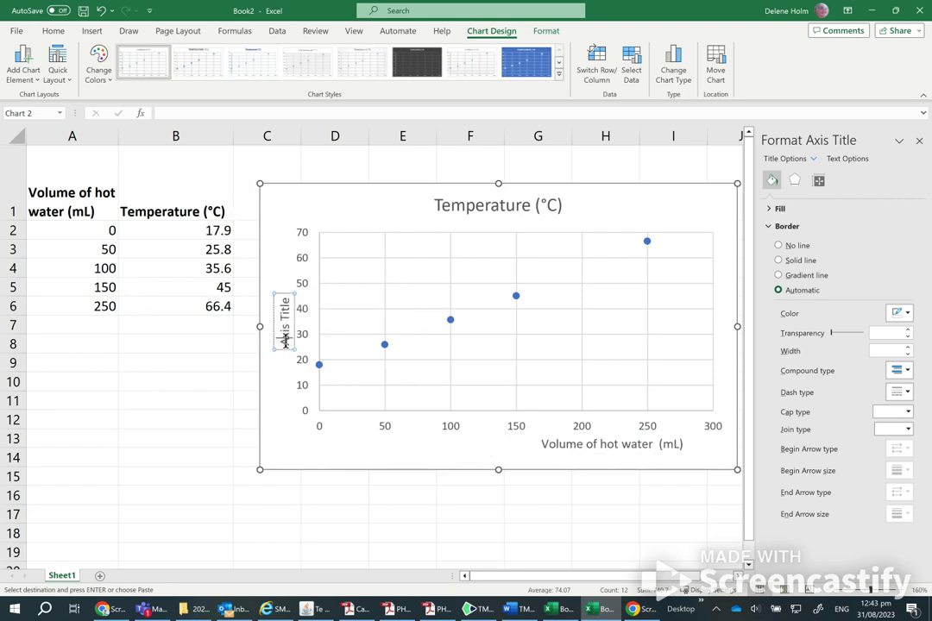
{"action": "double_click", "coordinate": [286, 340]}
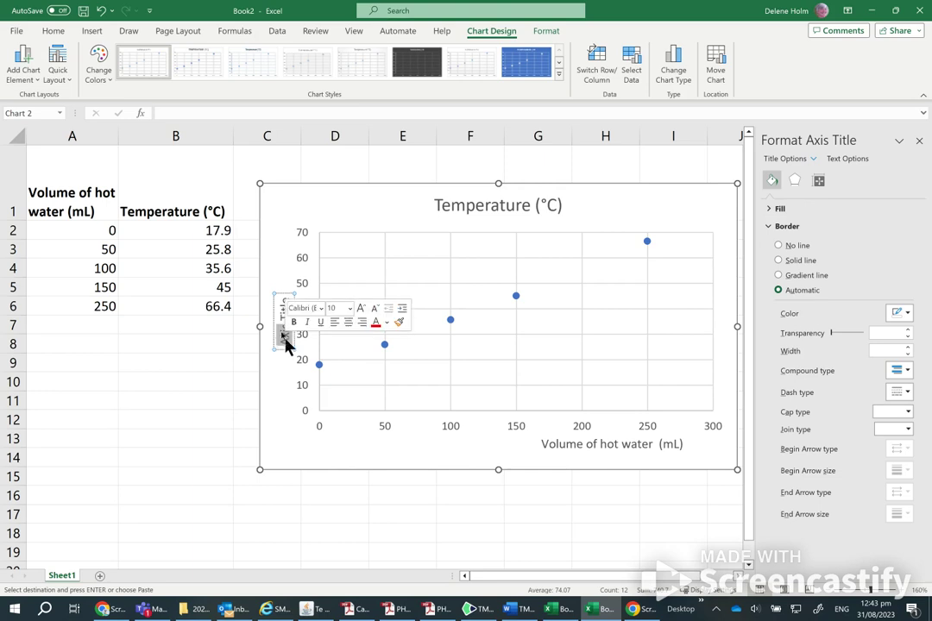
{"action": "type", "text": "Tempera"}
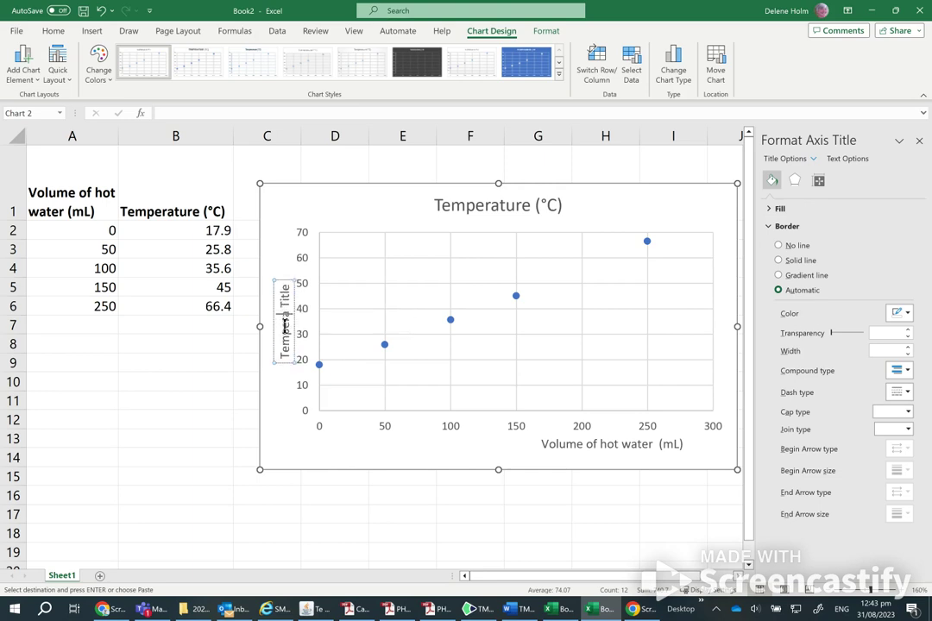
{"action": "type", "text": "ture ("}
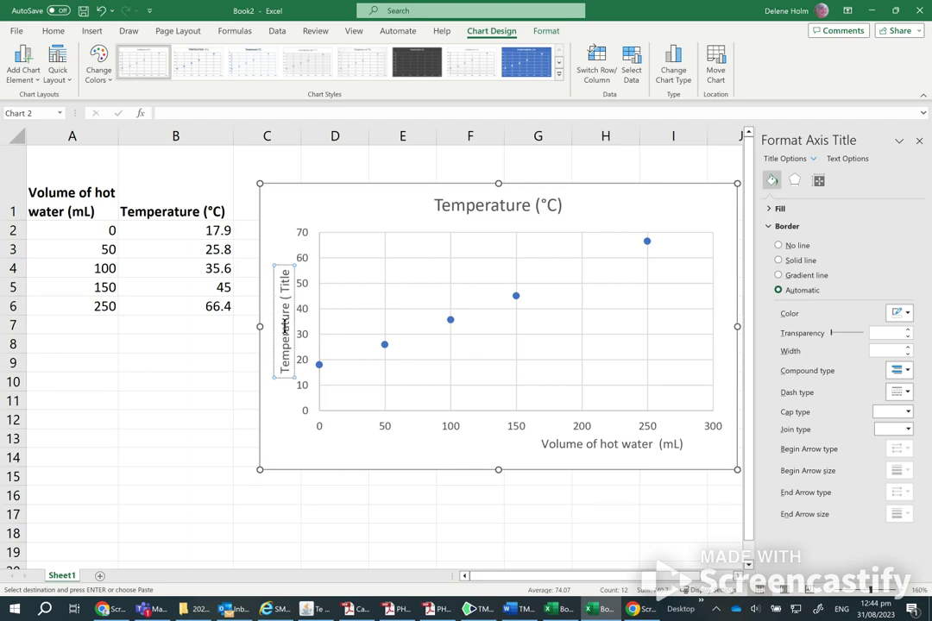
{"action": "type", "text": "°"}
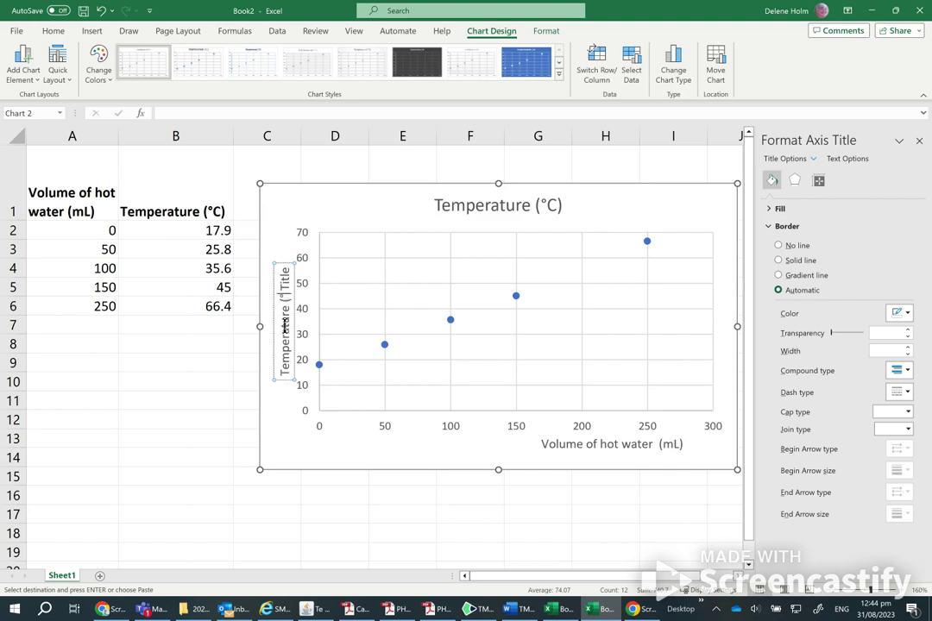
{"action": "type", "text": "C"}
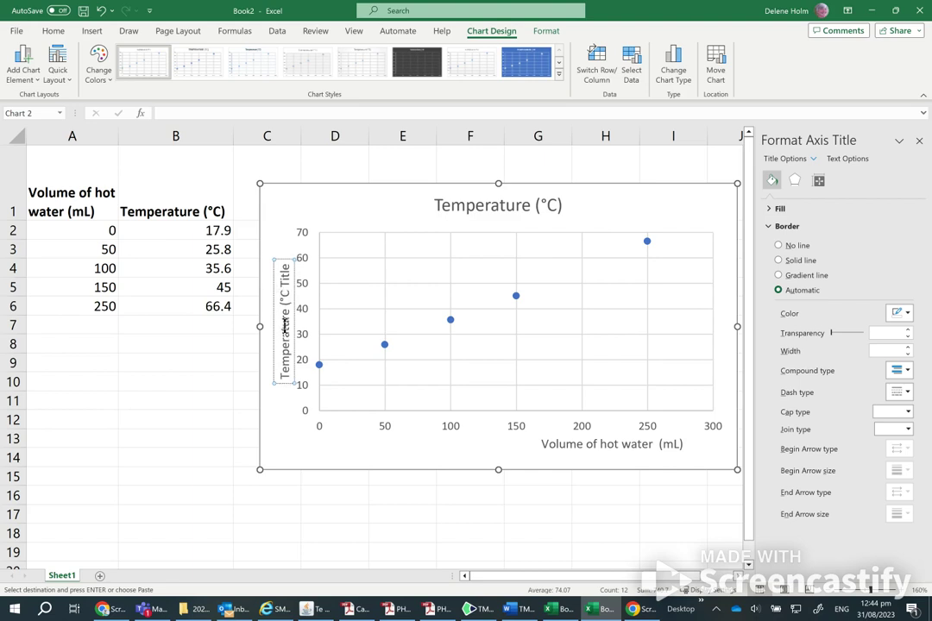
{"action": "type", "text": ")"}
{"action": "key", "text": "Delete"}
{"action": "key", "text": "Delete"}
{"action": "key", "text": "Delete"}
{"action": "key", "text": "Delete"}
{"action": "key", "text": "Delete"}
{"action": "key", "text": "Delete"}
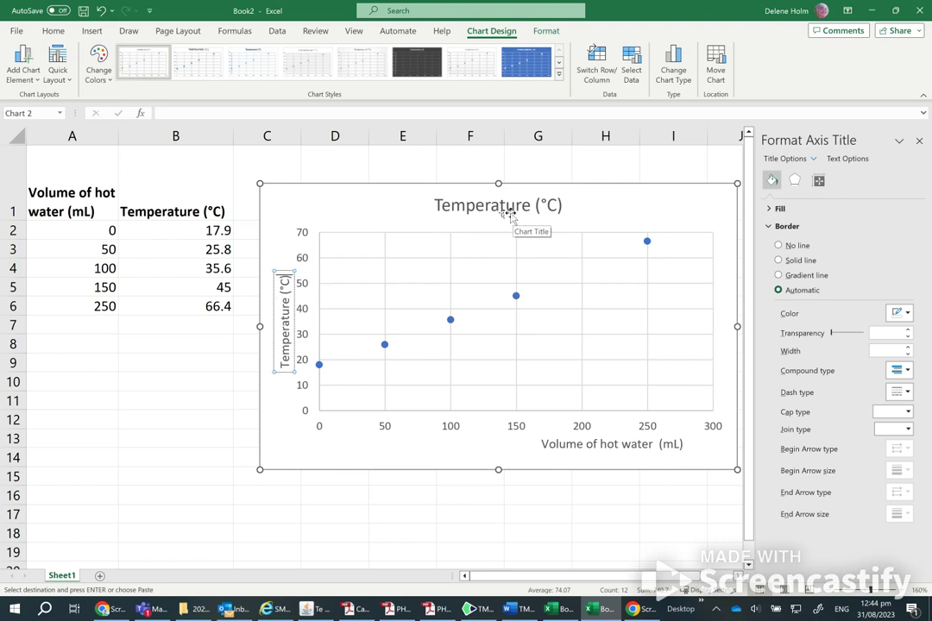
Step: Replace the chart title with "Graph showing the relationship between the temperature and the volume of hot water added"
{"action": "left_click", "coordinate": [488, 207]}
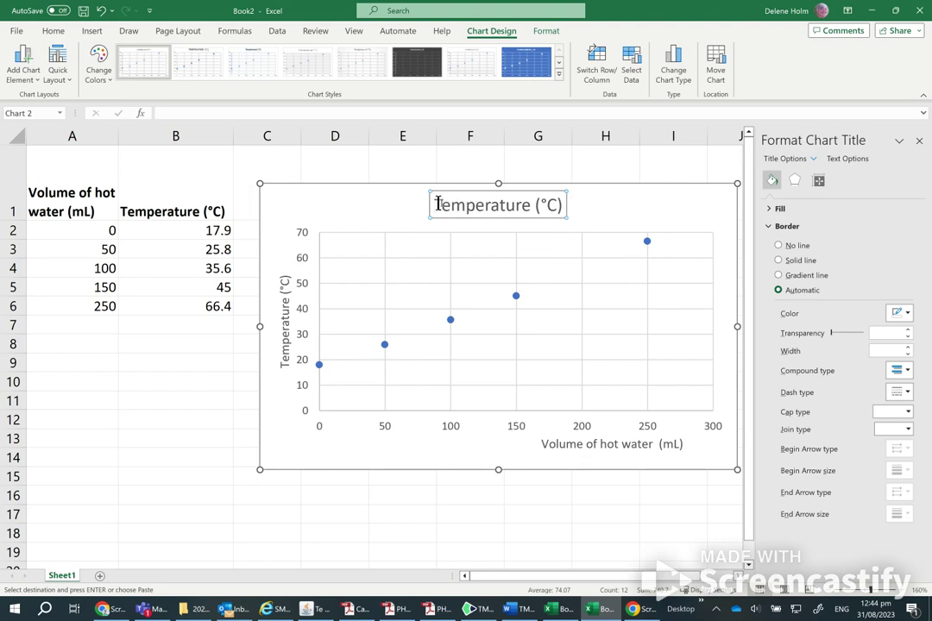
{"action": "left_click_drag", "start_coordinate": [437, 204], "coordinate": [566, 202]}
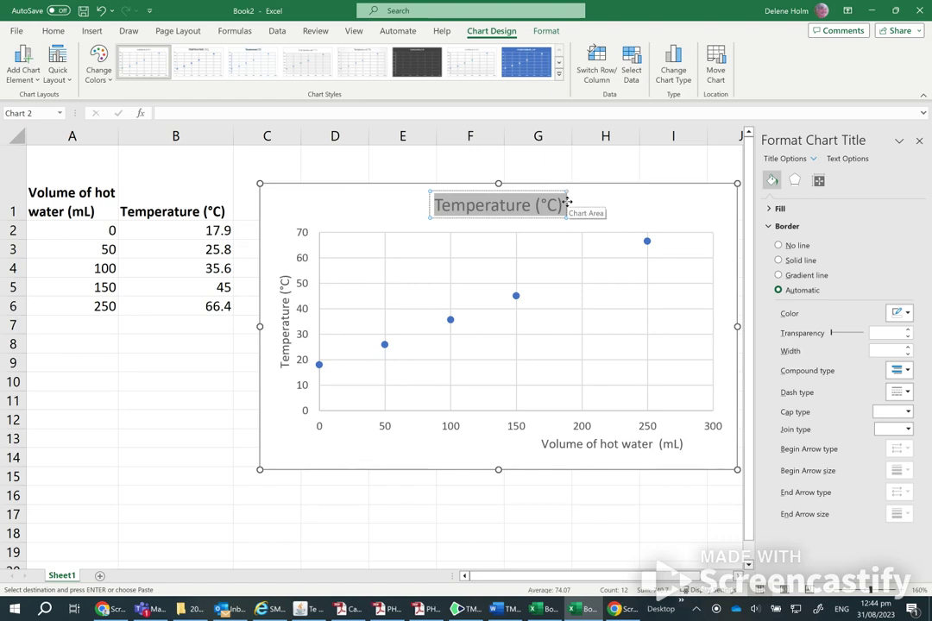
{"action": "type", "text": "Gra"}
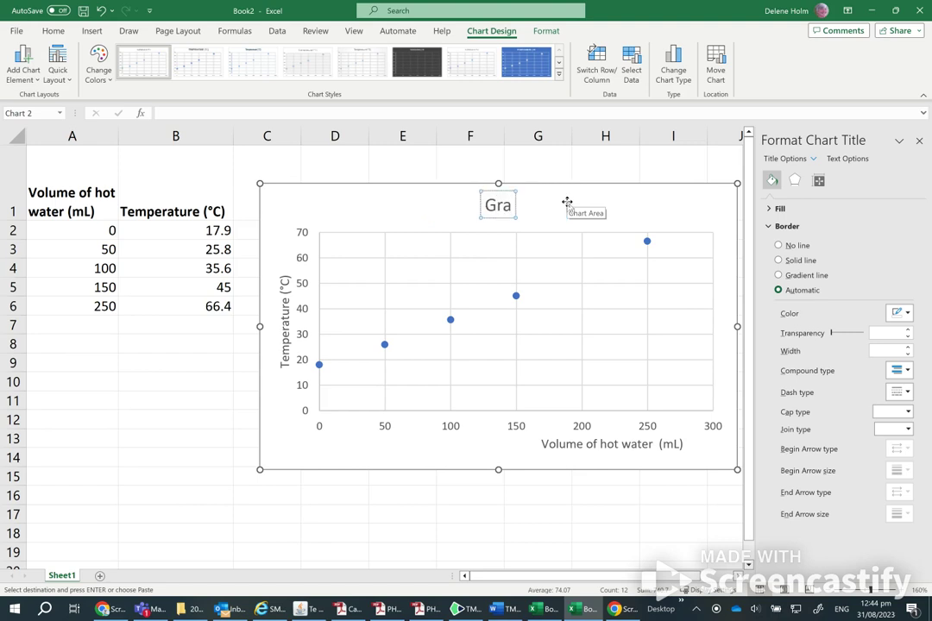
{"action": "type", "text": "ph showing"}
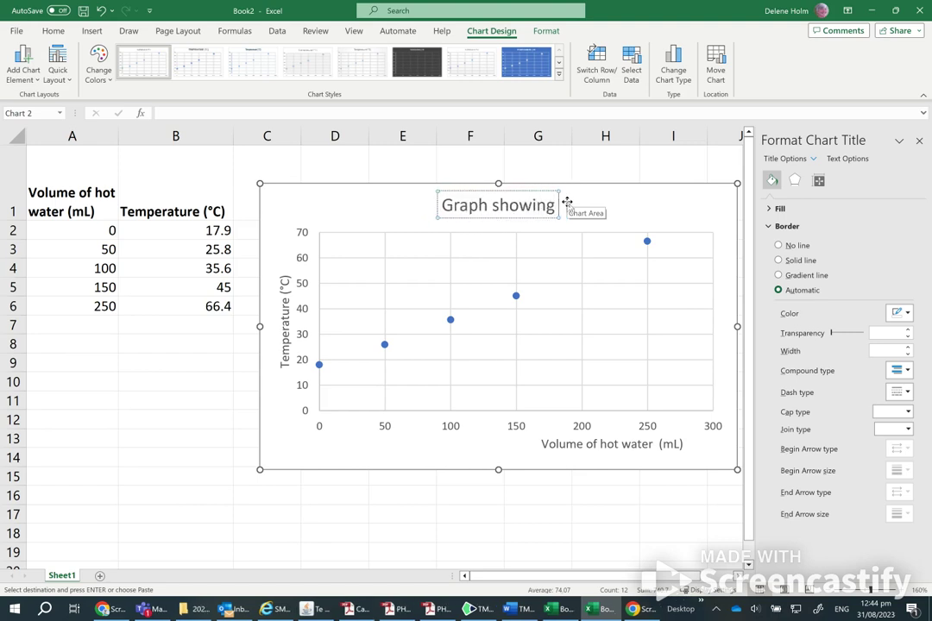
{"action": "type", "text": " the re"}
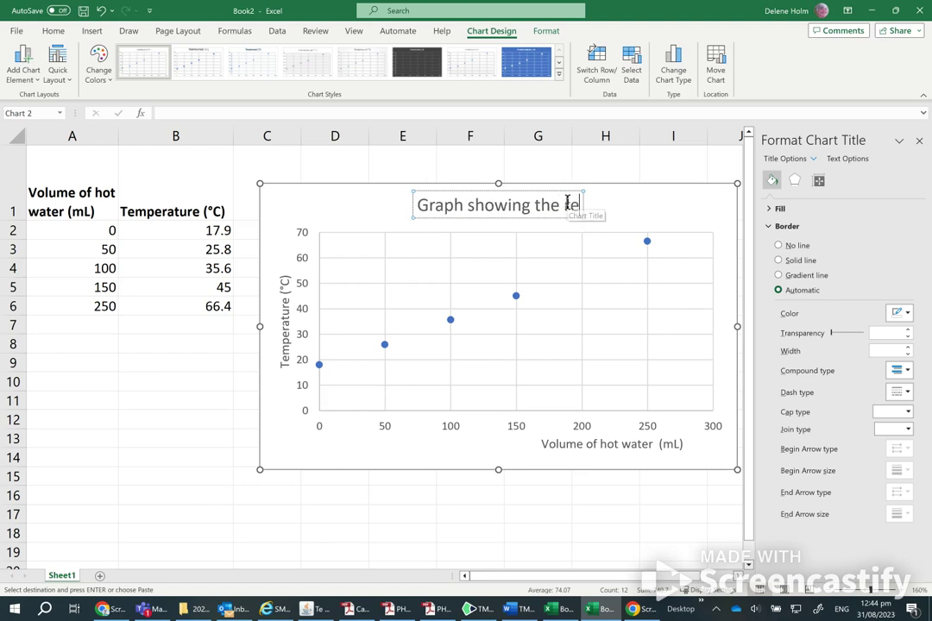
{"action": "type", "text": "lationship"}
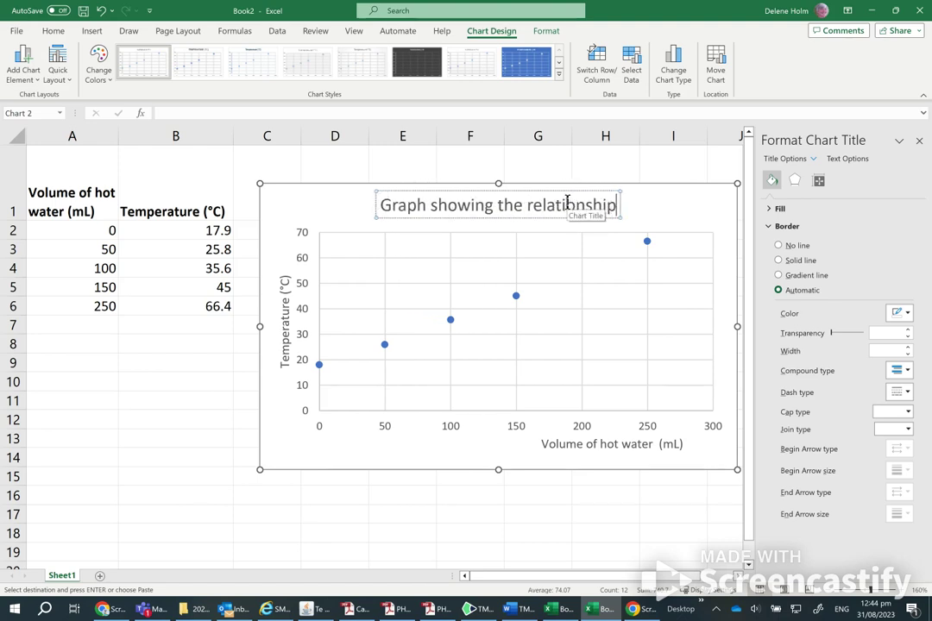
{"action": "type", "text": " be"}
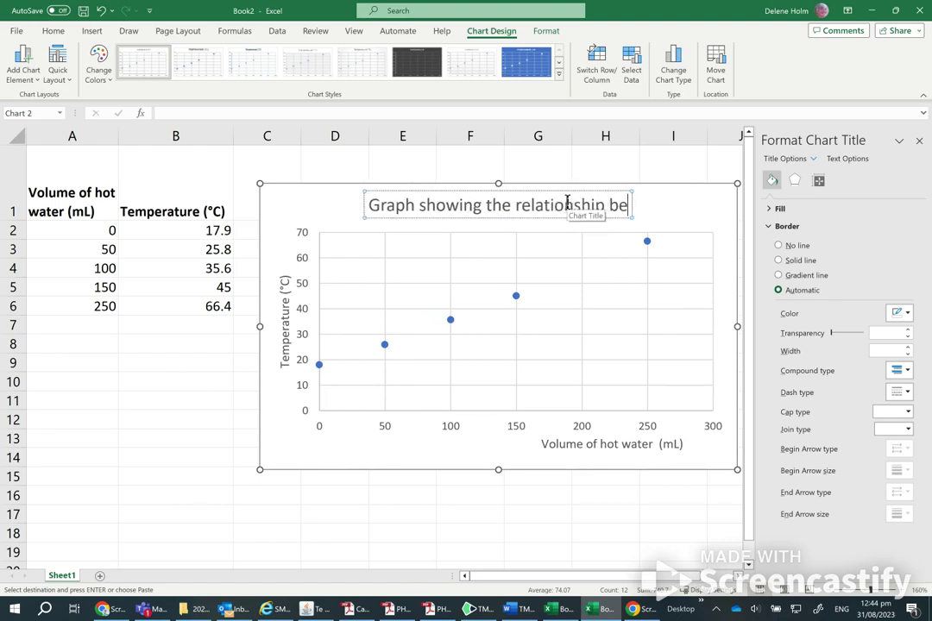
{"action": "type", "text": "tween the"}
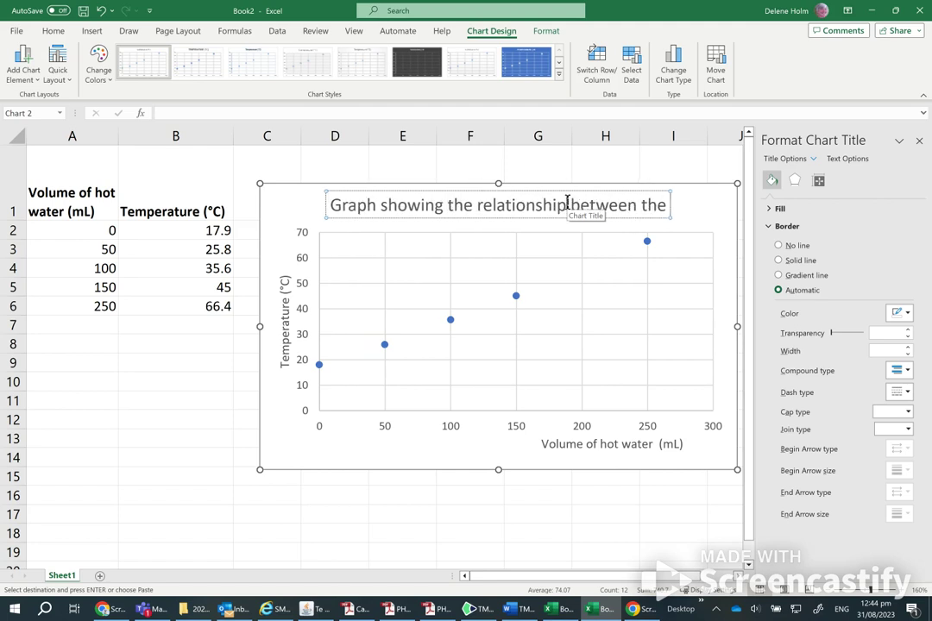
{"action": "type", "text": " temperature"}
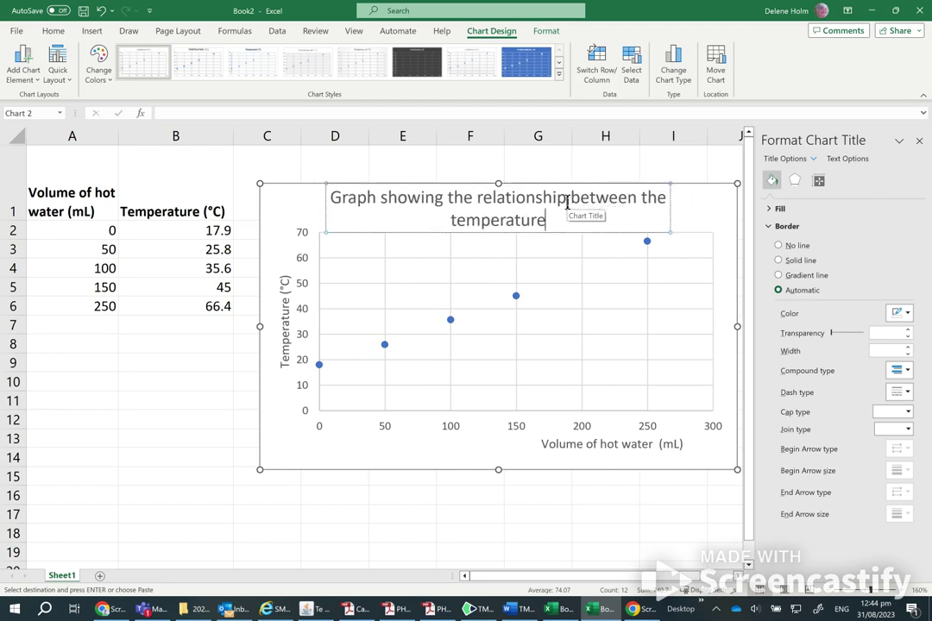
{"action": "type", "text": " and the v"}
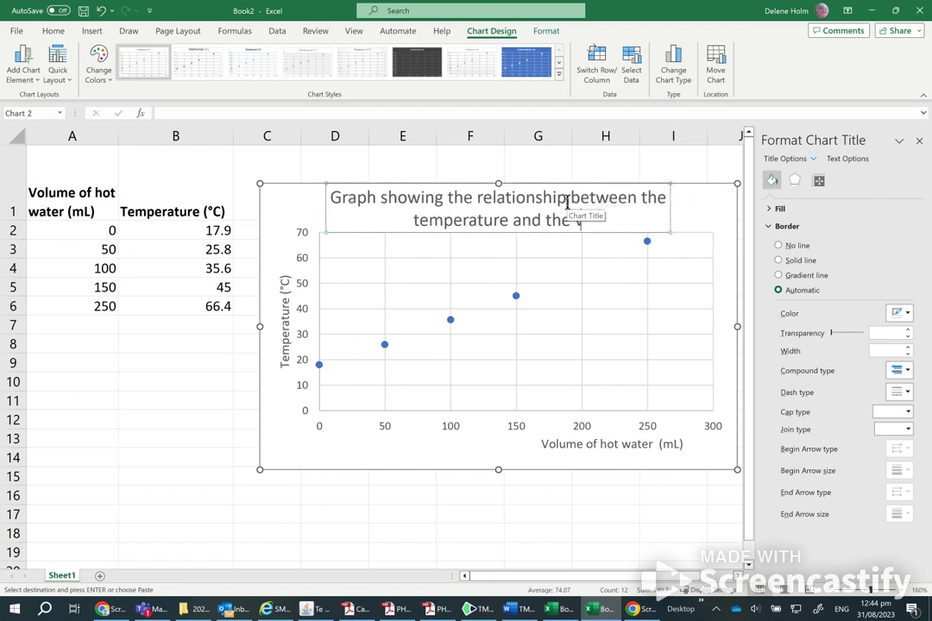
{"action": "type", "text": "olume of ho"}
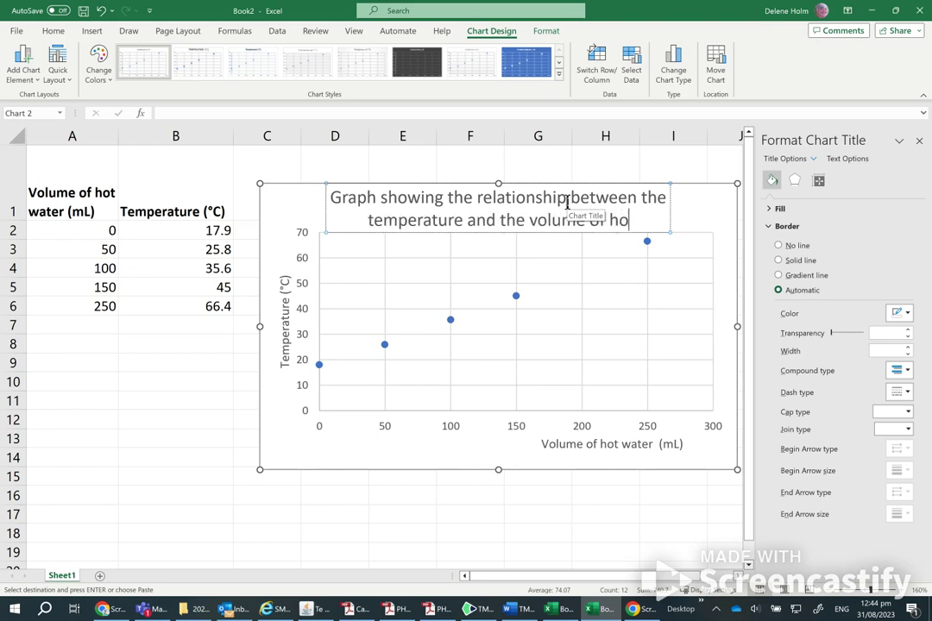
{"action": "type", "text": "t water added"}
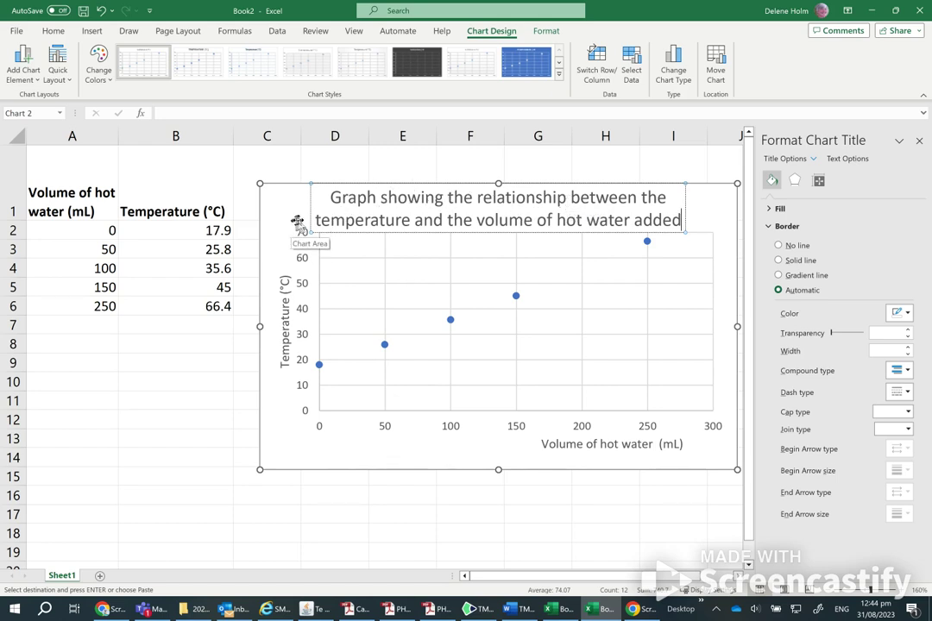
Step: Insert "of the mixed water" after the word "temperature" in the chart title
{"action": "left_click", "coordinate": [415, 221]}
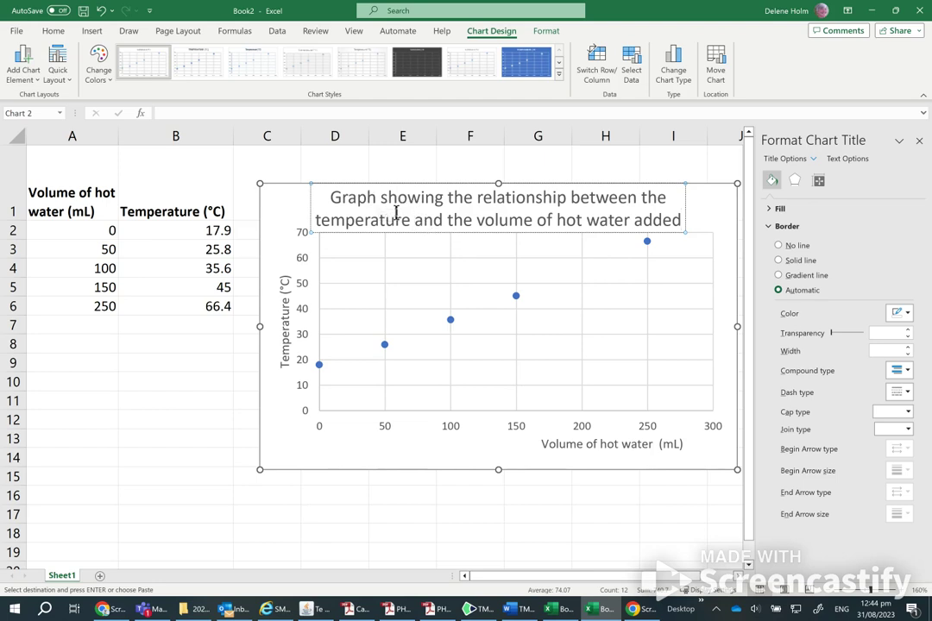
{"action": "type", "text": "of the mixed"}
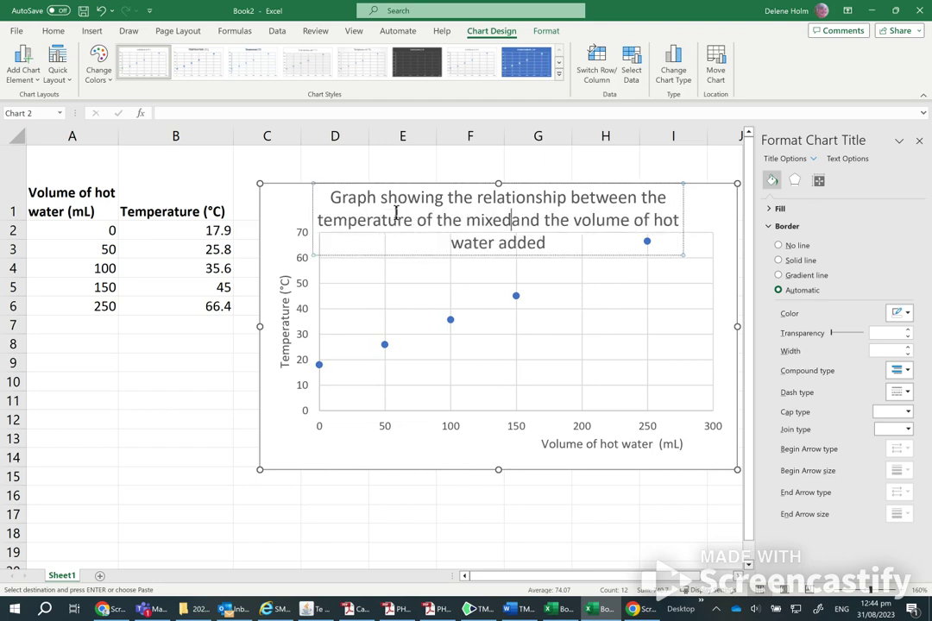
{"action": "type", "text": " water"}
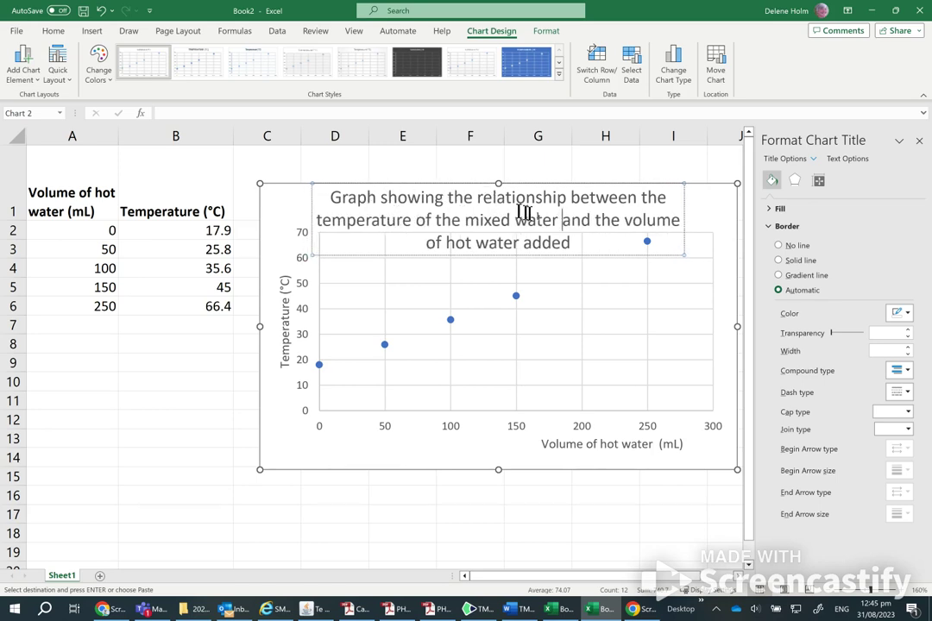
Step: Set the font size of the entire chart title to 10 and close the title formatting options
{"action": "left_click_drag", "start_coordinate": [572, 242], "coordinate": [293, 170]}
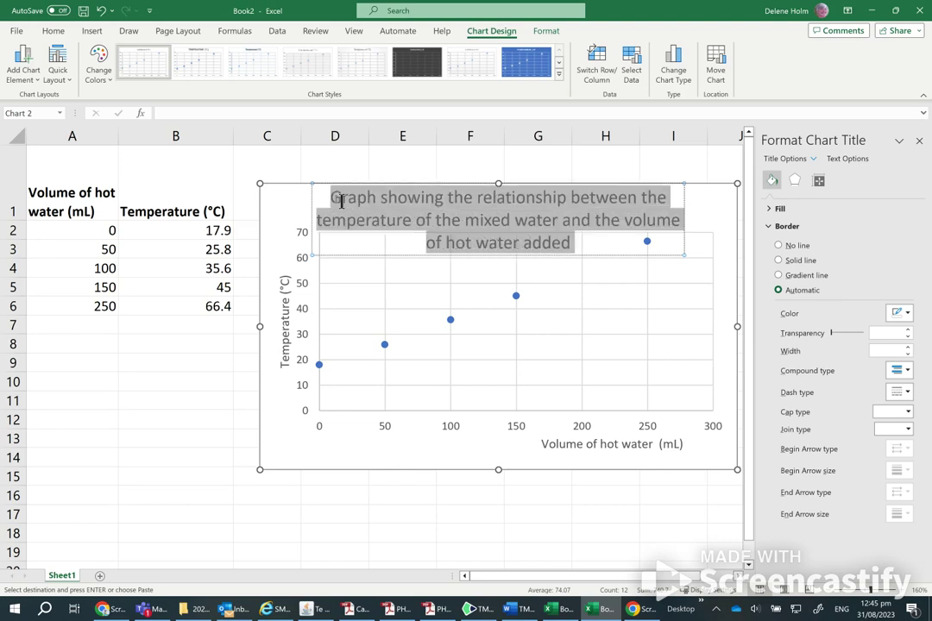
{"action": "left_click", "coordinate": [52, 32]}
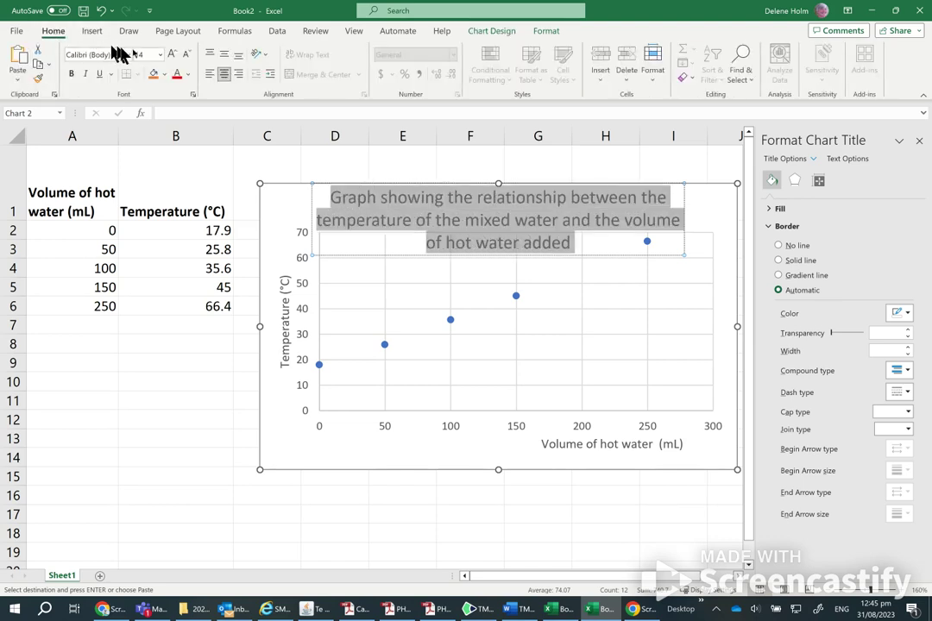
{"action": "left_click", "coordinate": [150, 53]}
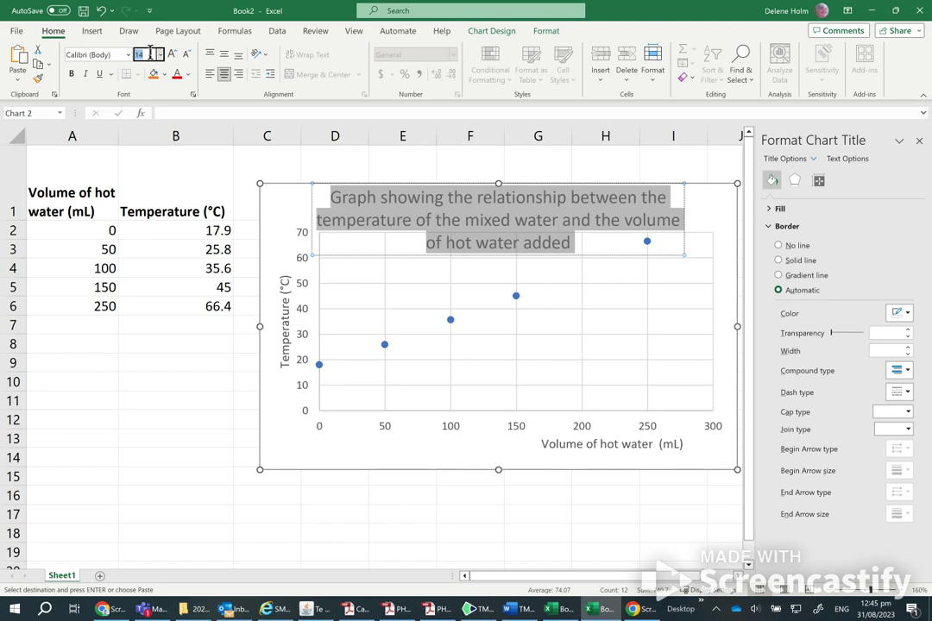
{"action": "type", "text": "10"}
{"action": "key", "text": "Return"}
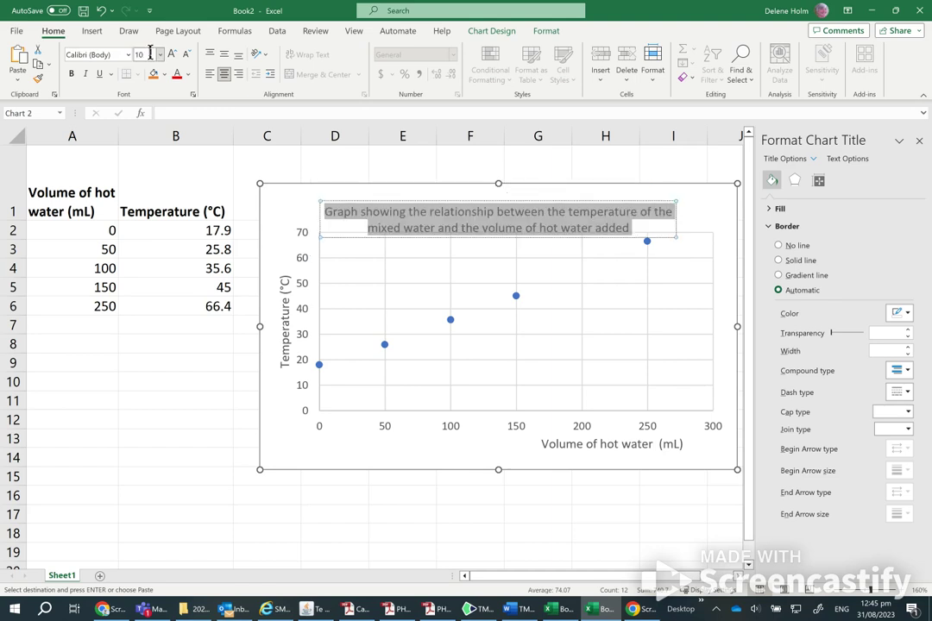
{"action": "left_click", "coordinate": [524, 203]}
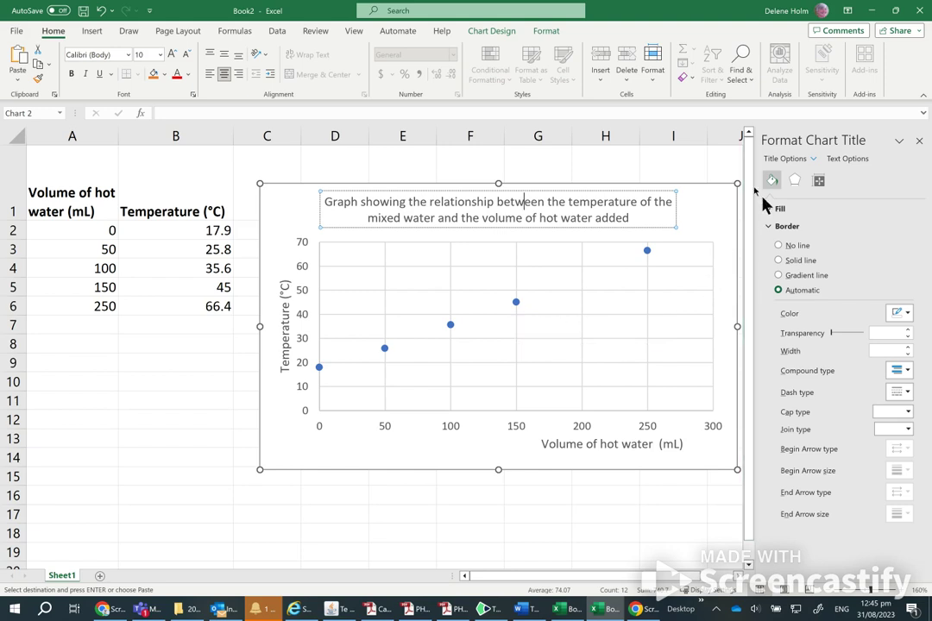
{"action": "left_click", "coordinate": [919, 144]}
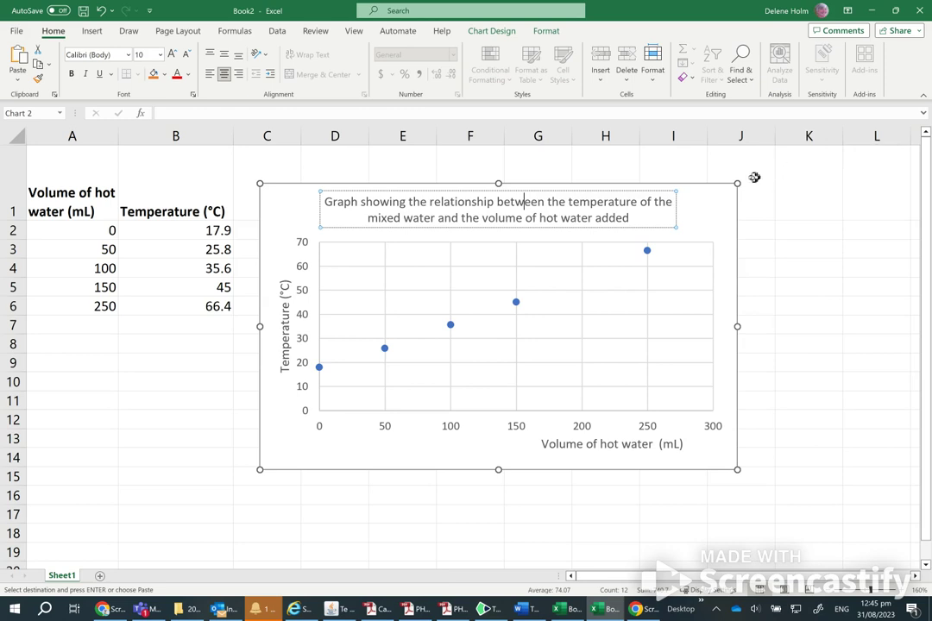
Step: Add primary minor horizontal and primary minor vertical gridlines to the scatter chart
{"action": "left_click", "coordinate": [730, 193]}
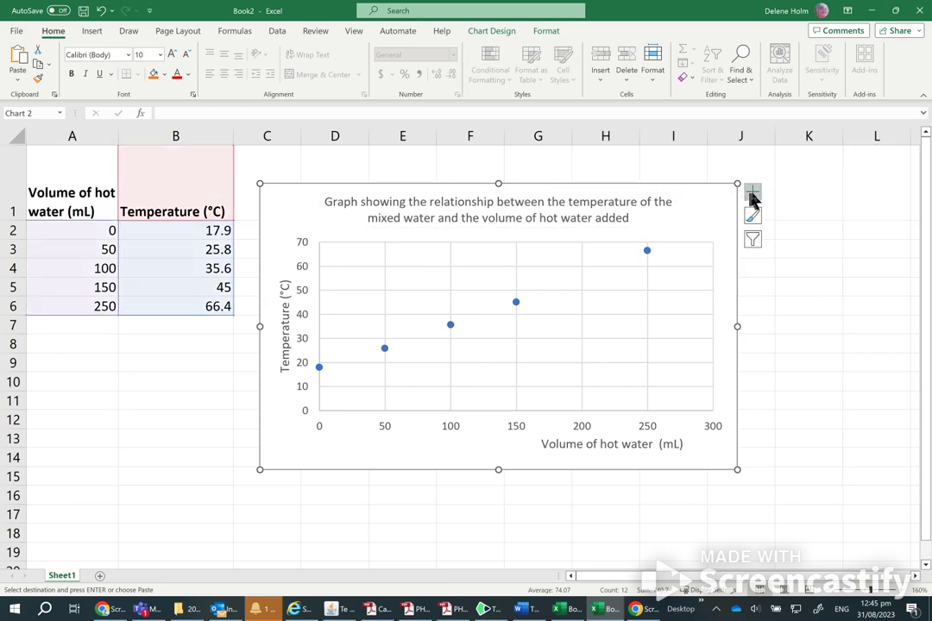
{"action": "left_click", "coordinate": [753, 193]}
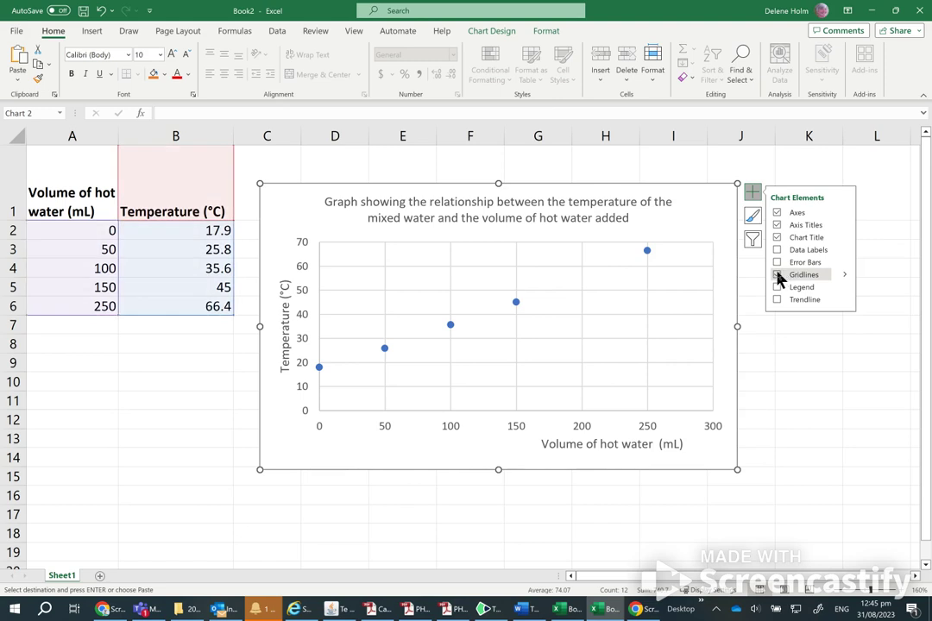
{"action": "left_click", "coordinate": [845, 276]}
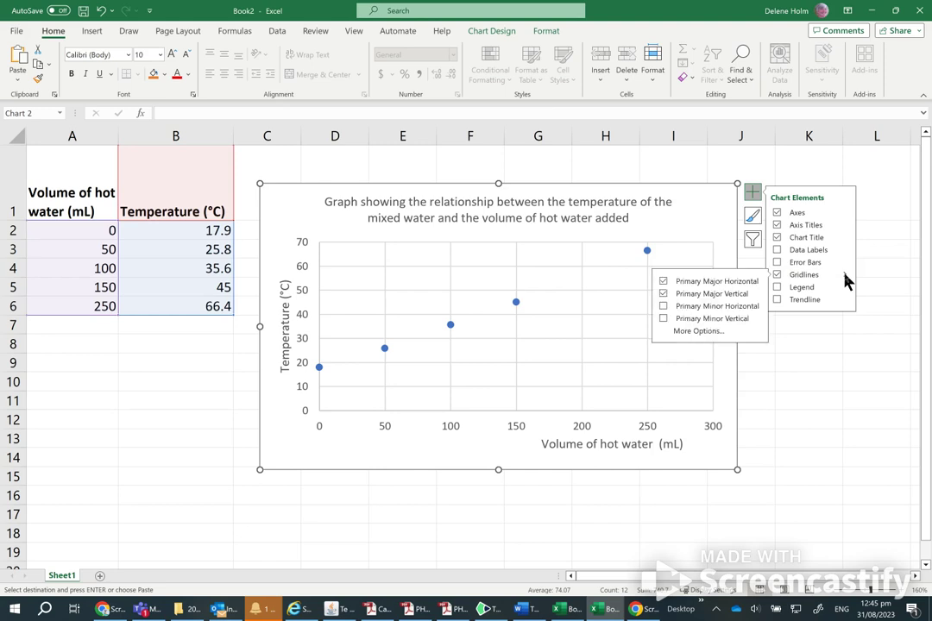
{"action": "left_click", "coordinate": [663, 307]}
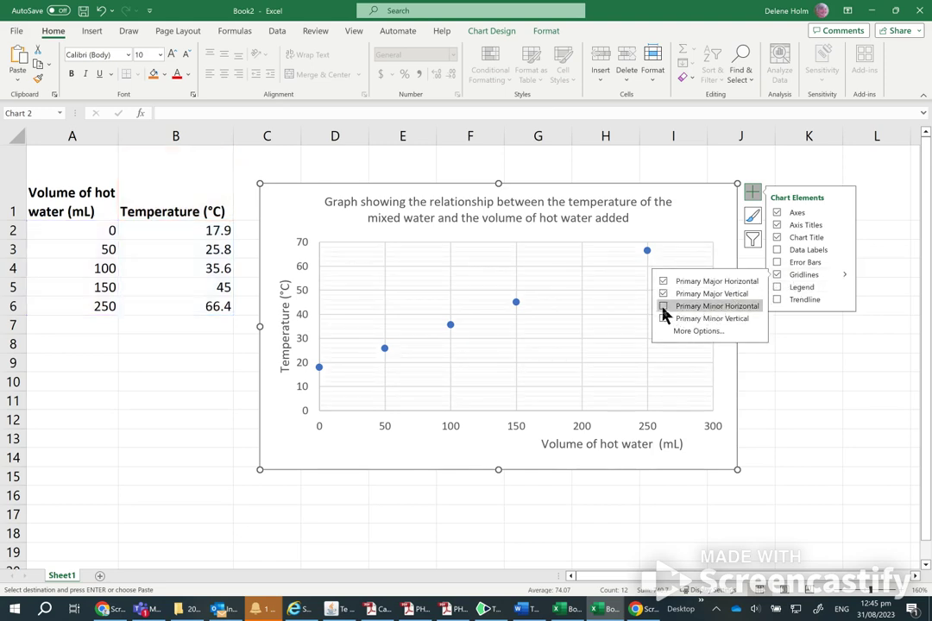
{"action": "left_click", "coordinate": [664, 320]}
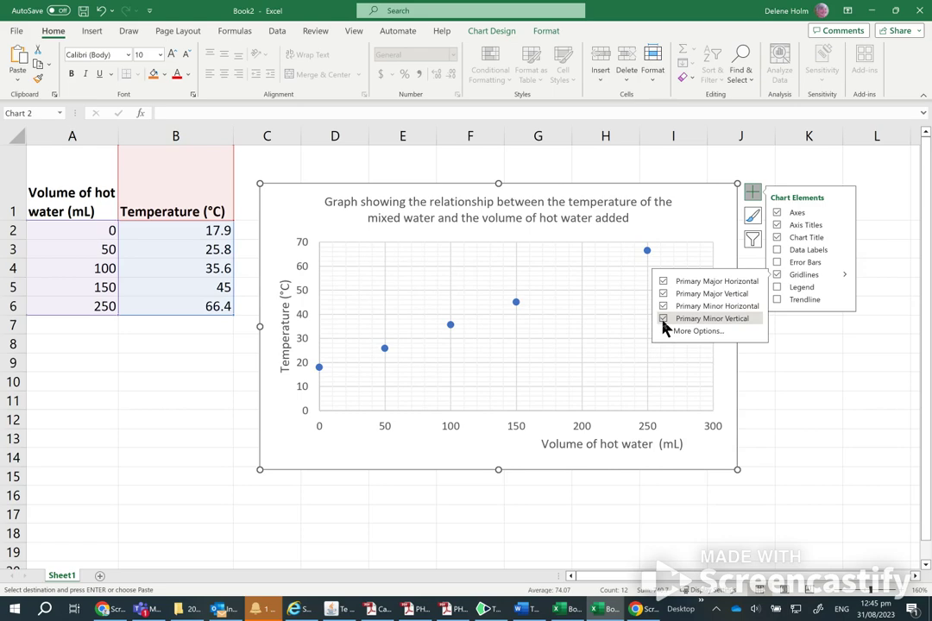
{"action": "left_click", "coordinate": [825, 378]}
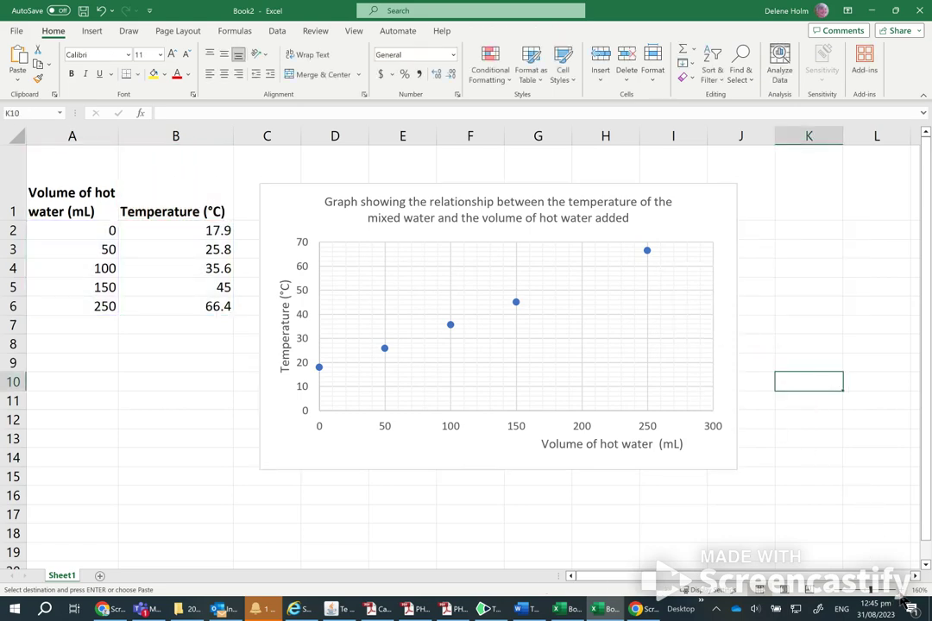
Step: Add a trendline to the temperature data points on the scatter chart
{"action": "scroll", "coordinate": [906, 598], "scroll_direction": "up", "scroll_amount": 5, "text": "ctrl"}
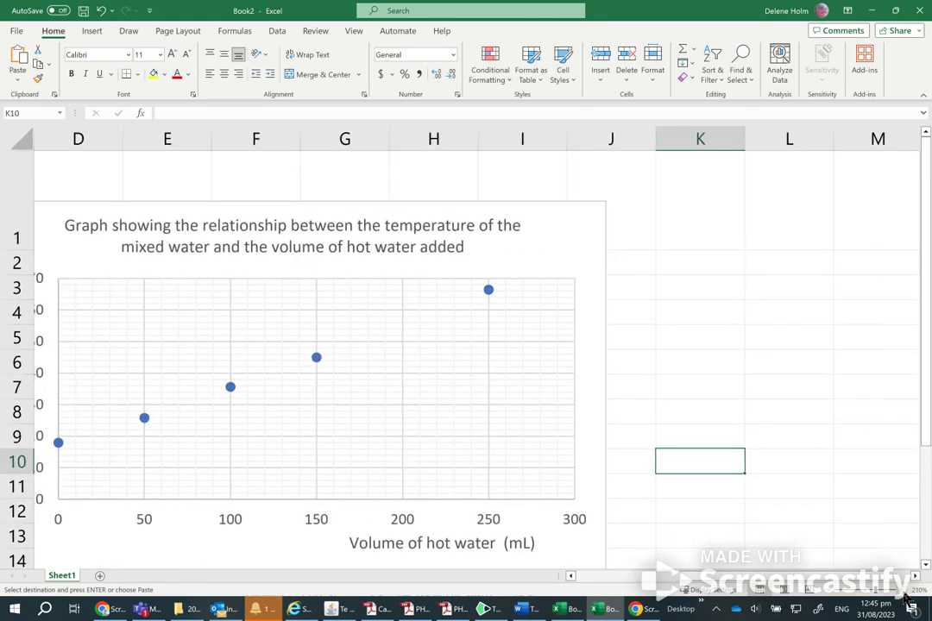
{"action": "left_click", "coordinate": [906, 595]}
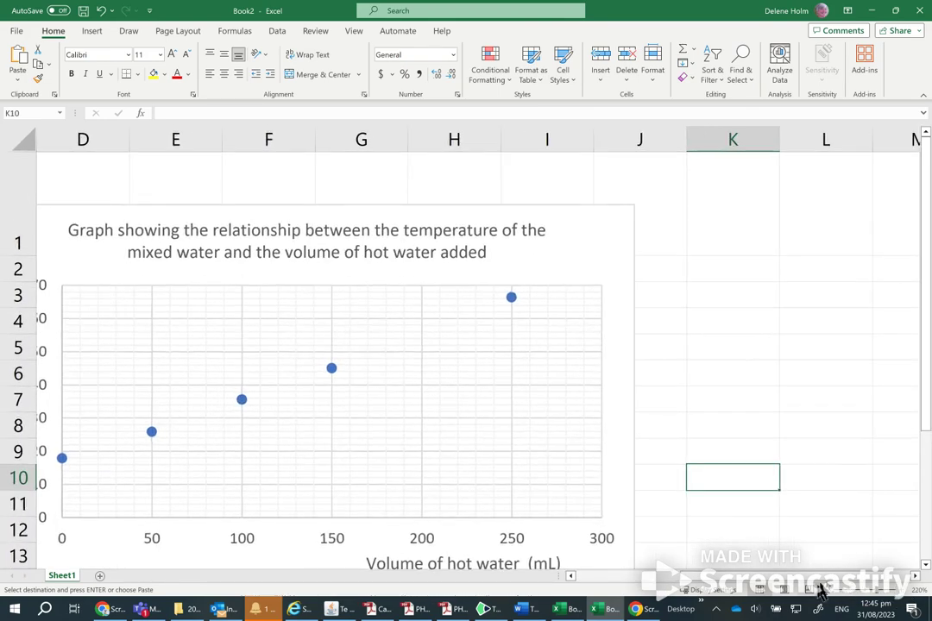
{"action": "left_click_drag", "start_coordinate": [819, 579], "coordinate": [790, 588]}
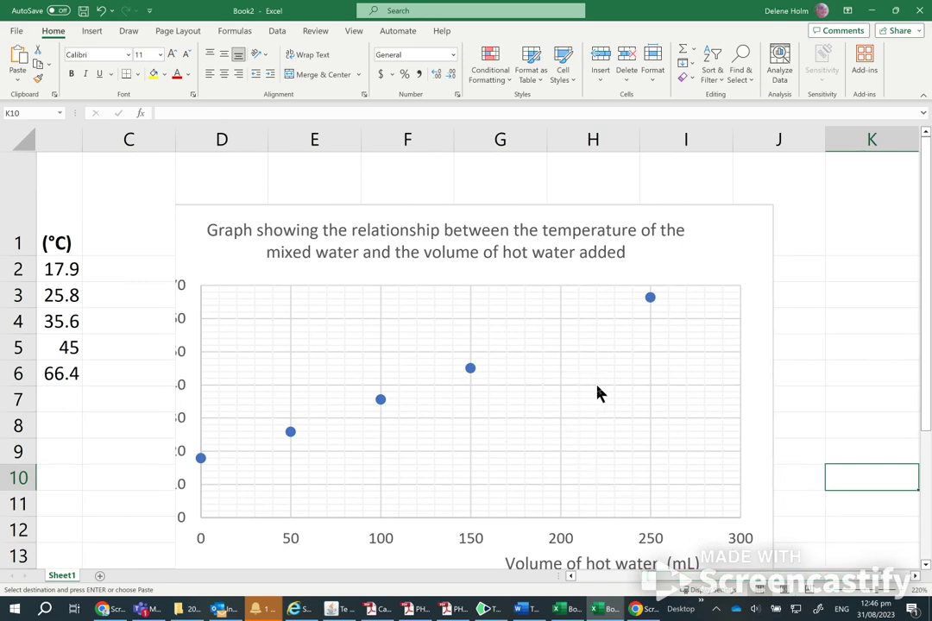
{"action": "left_click", "coordinate": [743, 233]}
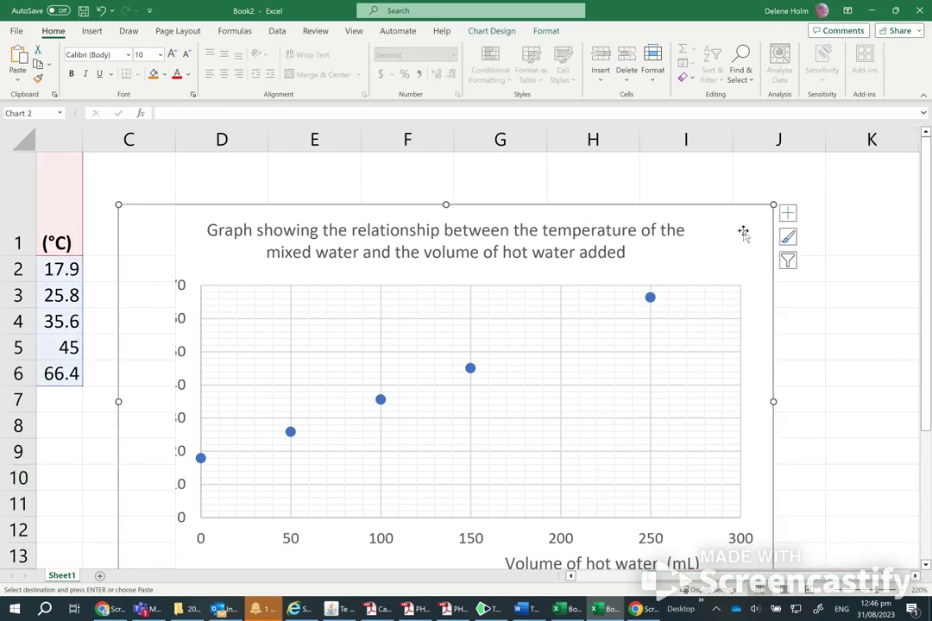
{"action": "left_click", "coordinate": [791, 216]}
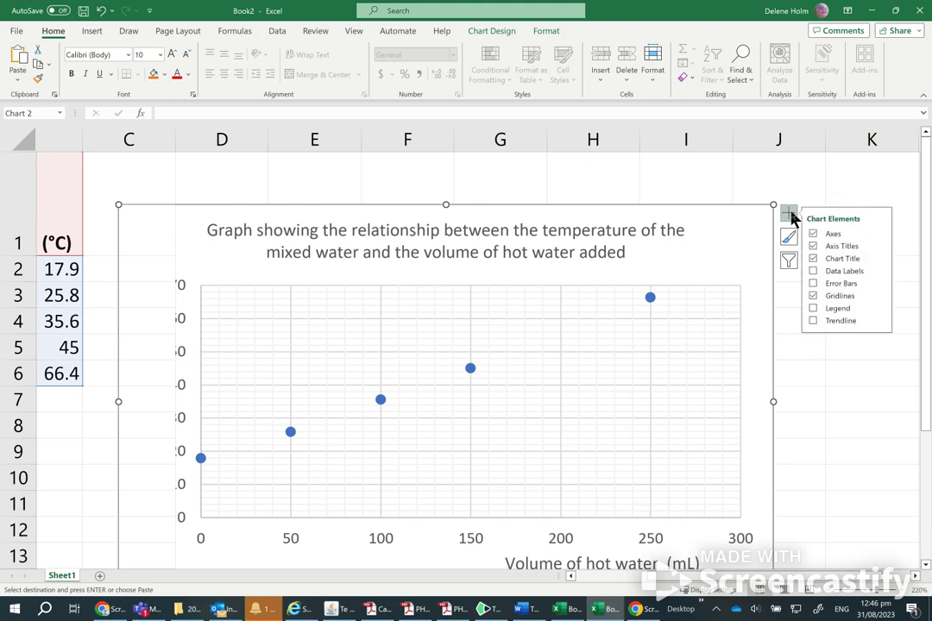
{"action": "left_click", "coordinate": [812, 321]}
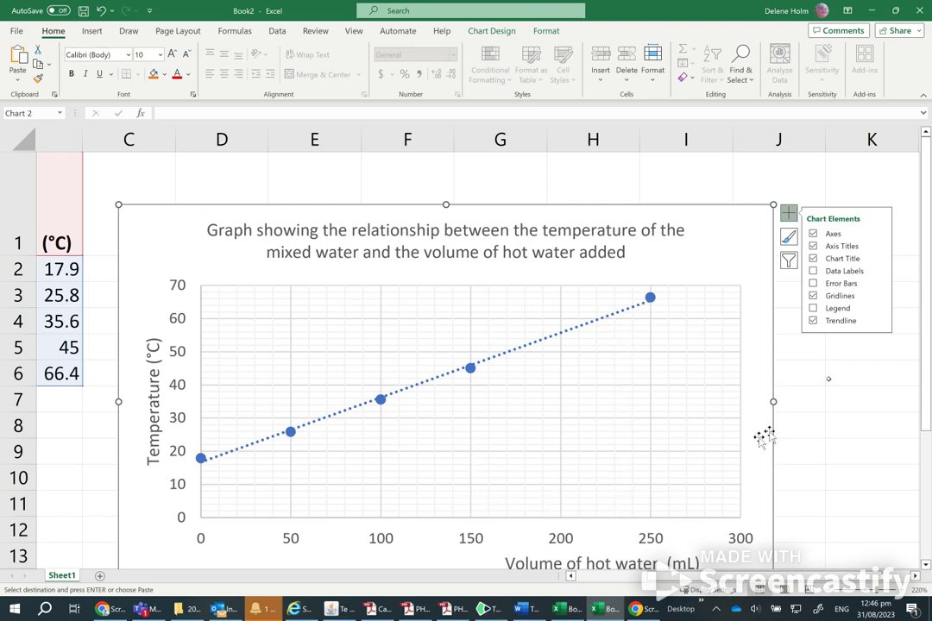
Step: Display the linear trendline's equation on the chart and move it clear of the line, above the 100 mL and 150 mL points
{"action": "left_click", "coordinate": [881, 322]}
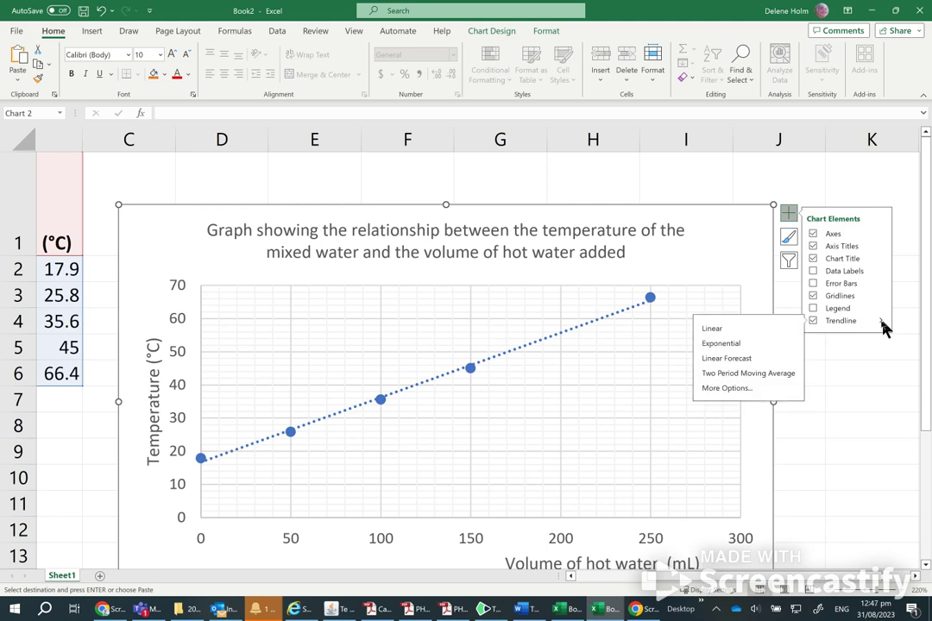
{"action": "left_click", "coordinate": [725, 389]}
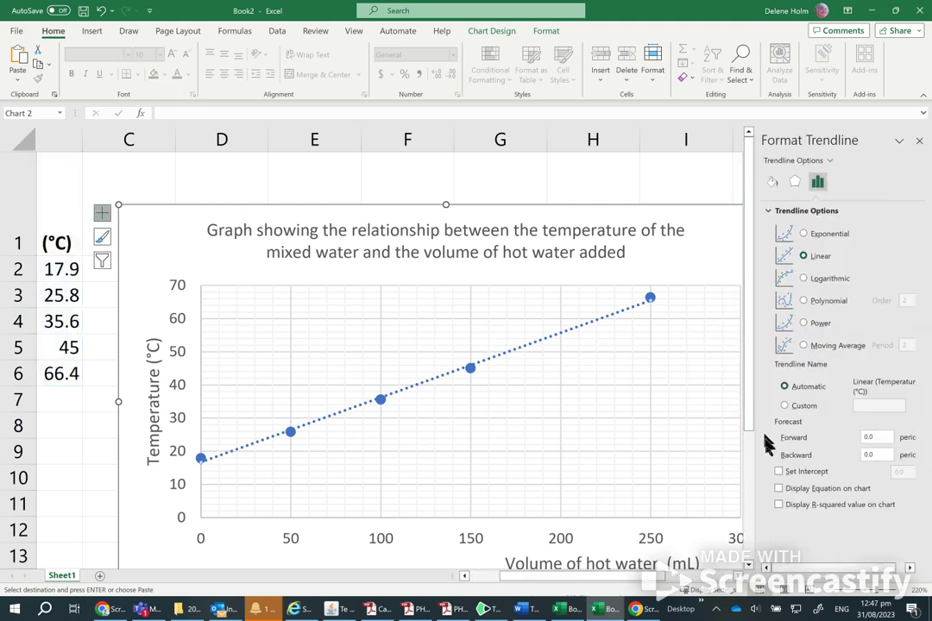
{"action": "left_click", "coordinate": [779, 489]}
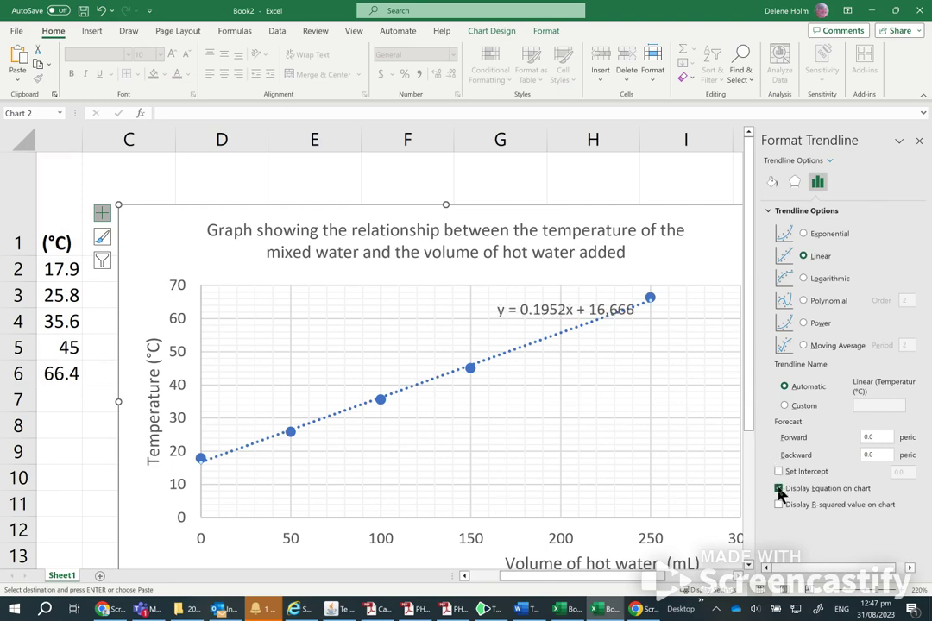
{"action": "left_click", "coordinate": [536, 308]}
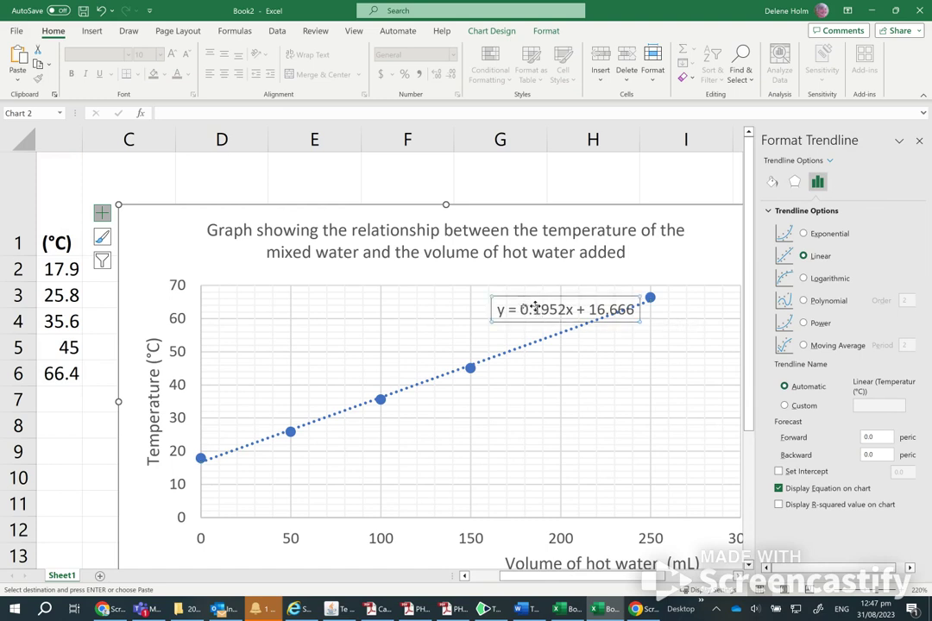
{"action": "left_click_drag", "start_coordinate": [489, 307], "coordinate": [410, 309]}
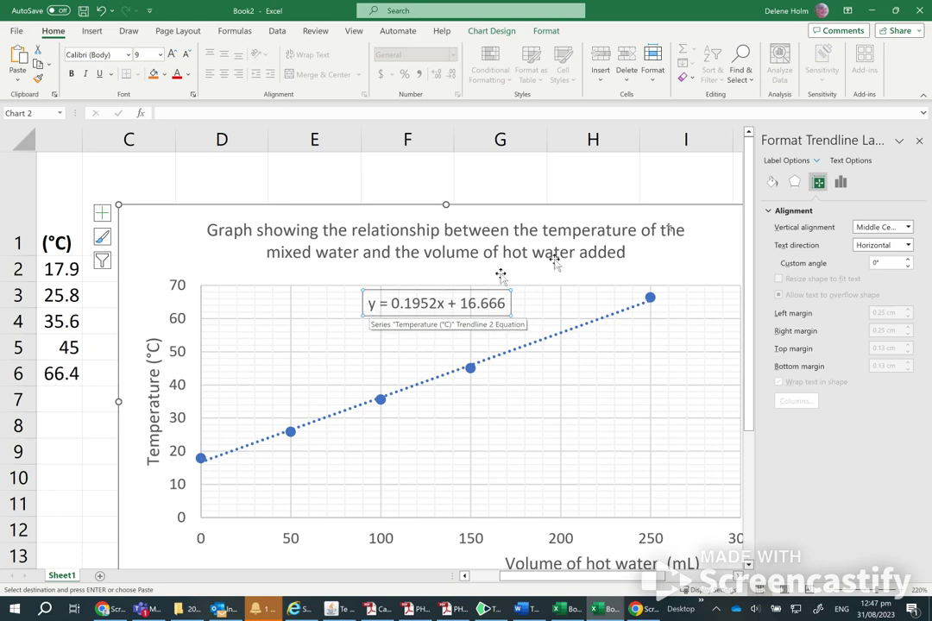
{"action": "left_click", "coordinate": [919, 141]}
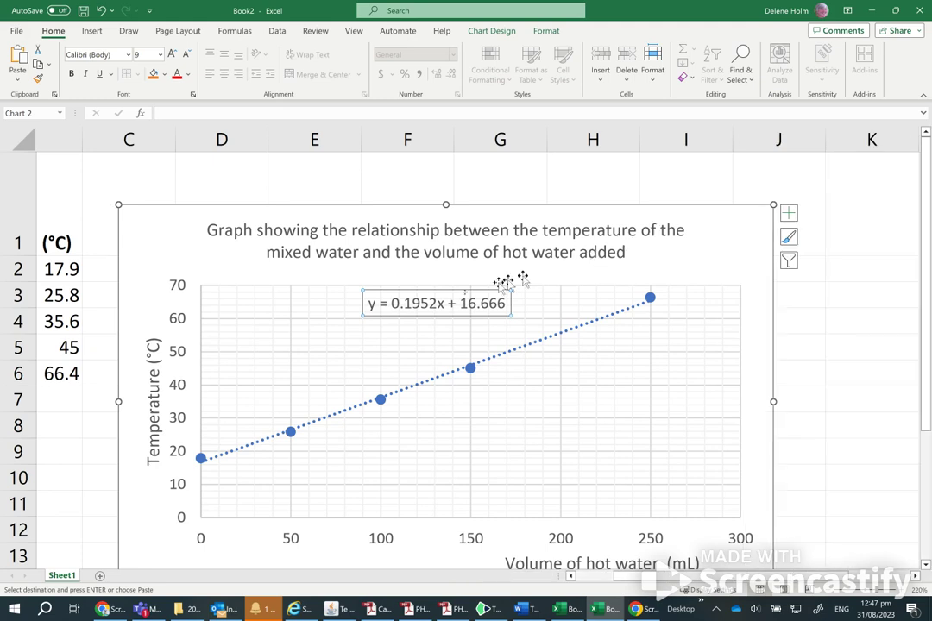
Step: Replace y with T and x with V in the trendline equation label
{"action": "double_click", "coordinate": [366, 304]}
{"action": "type", "text": "T"}
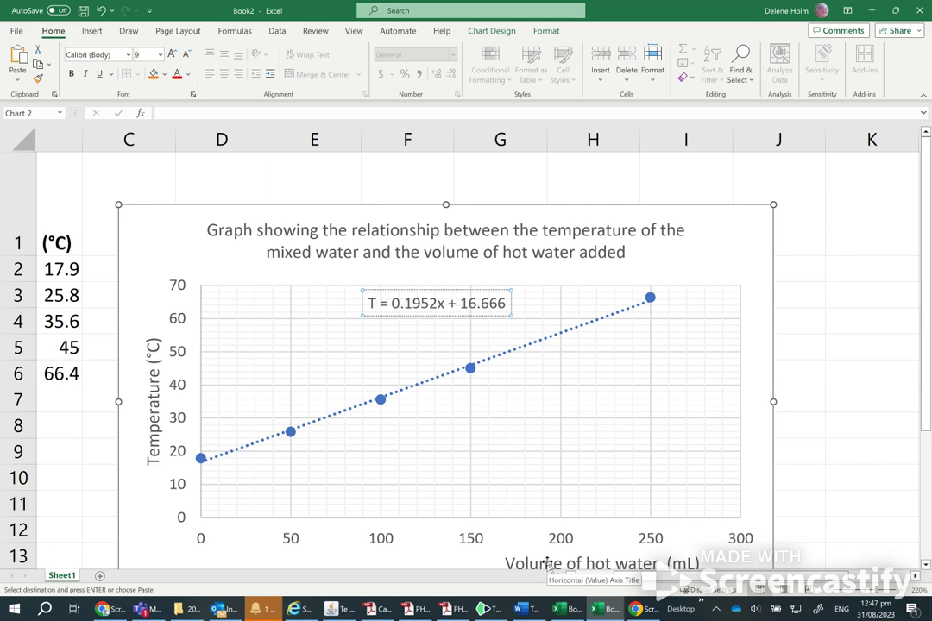
{"action": "double_click", "coordinate": [441, 306]}
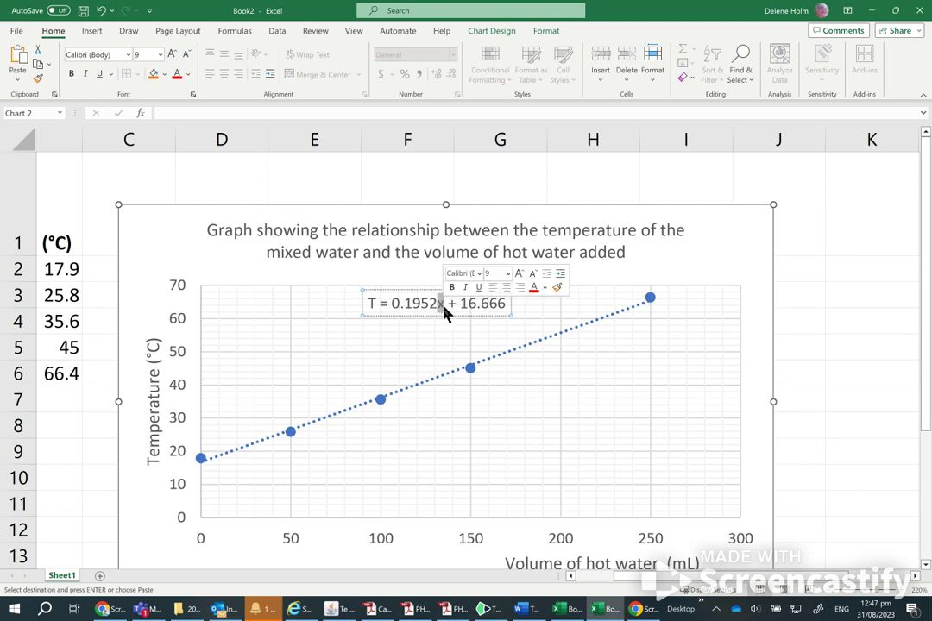
{"action": "type", "text": "V"}
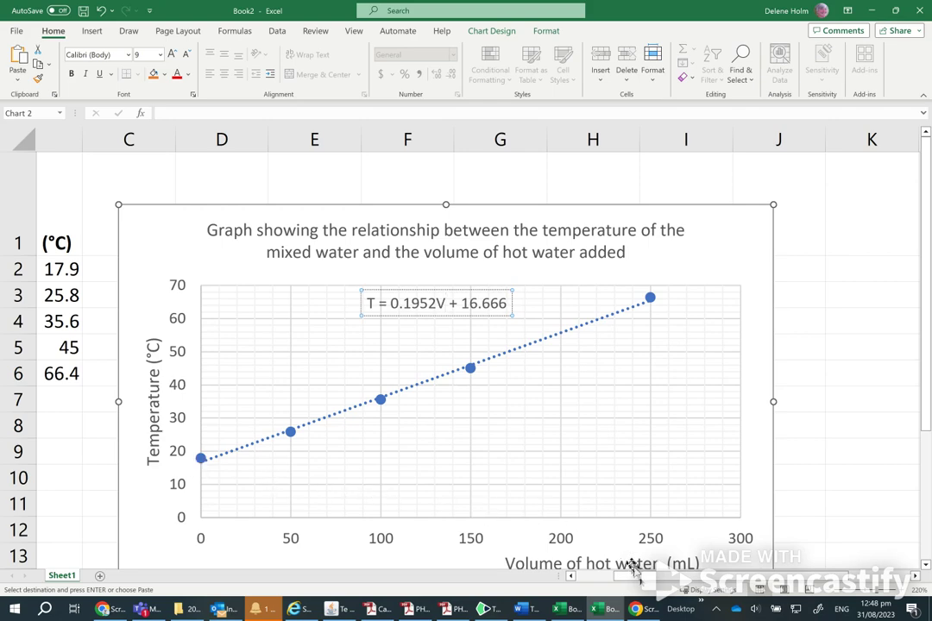
{"action": "left_click_drag", "start_coordinate": [635, 586], "coordinate": [596, 583]}
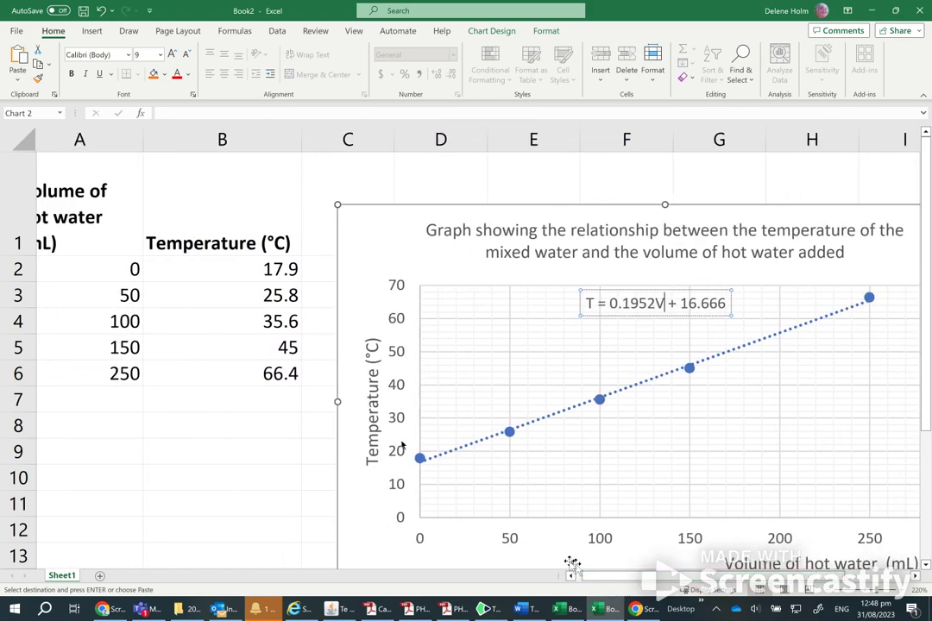